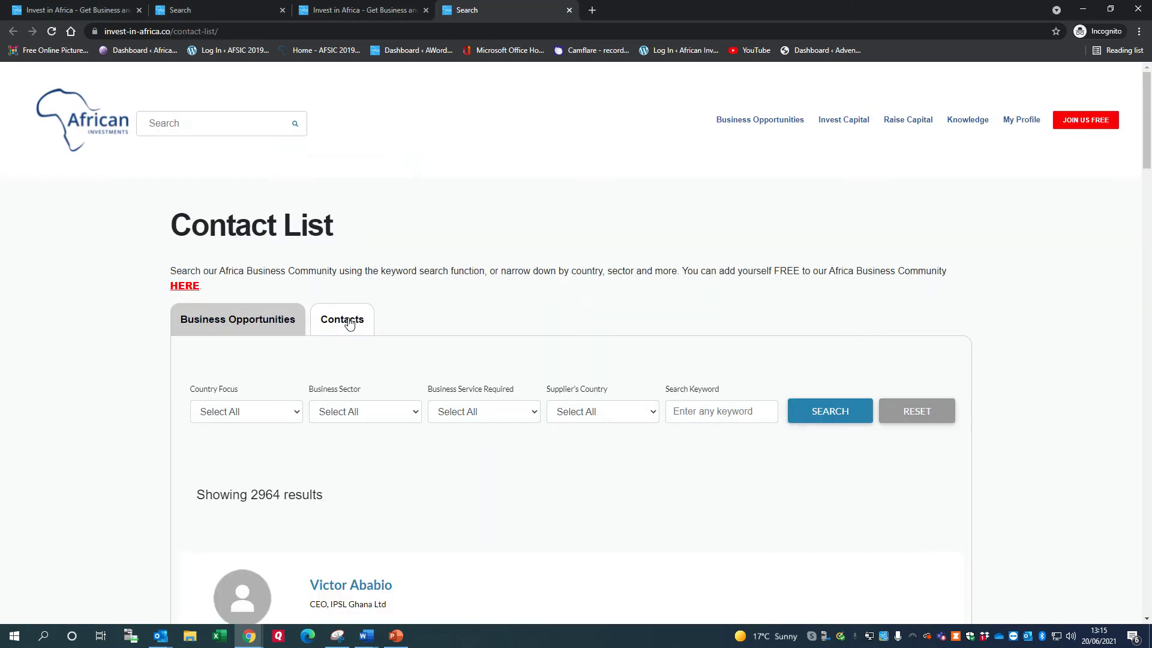
# Browse the listings and check the business service type and country filter choices without changing them.
pyautogui.scroll(-3, 349, 324)
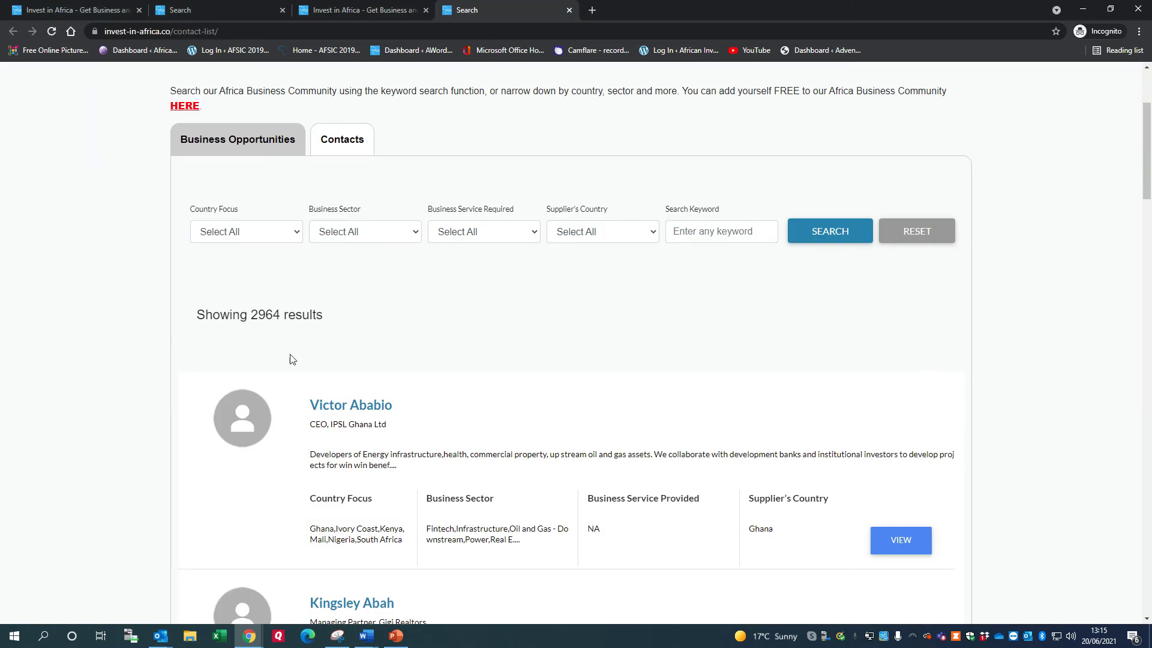
pyautogui.click(253, 149)
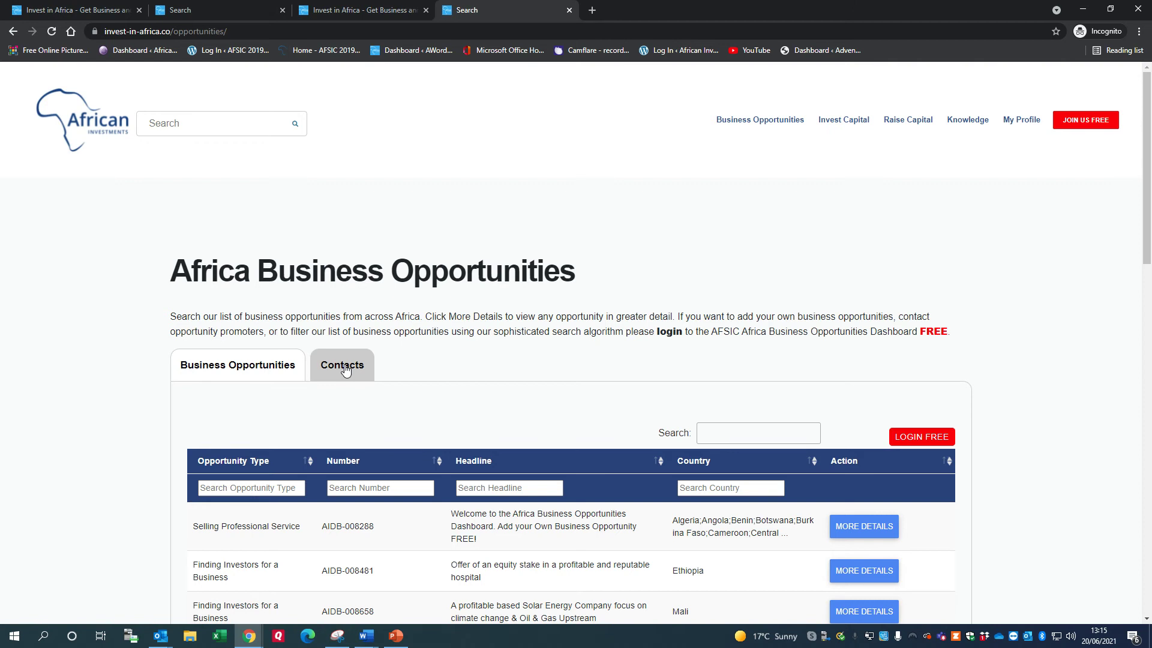
pyautogui.click(344, 367)
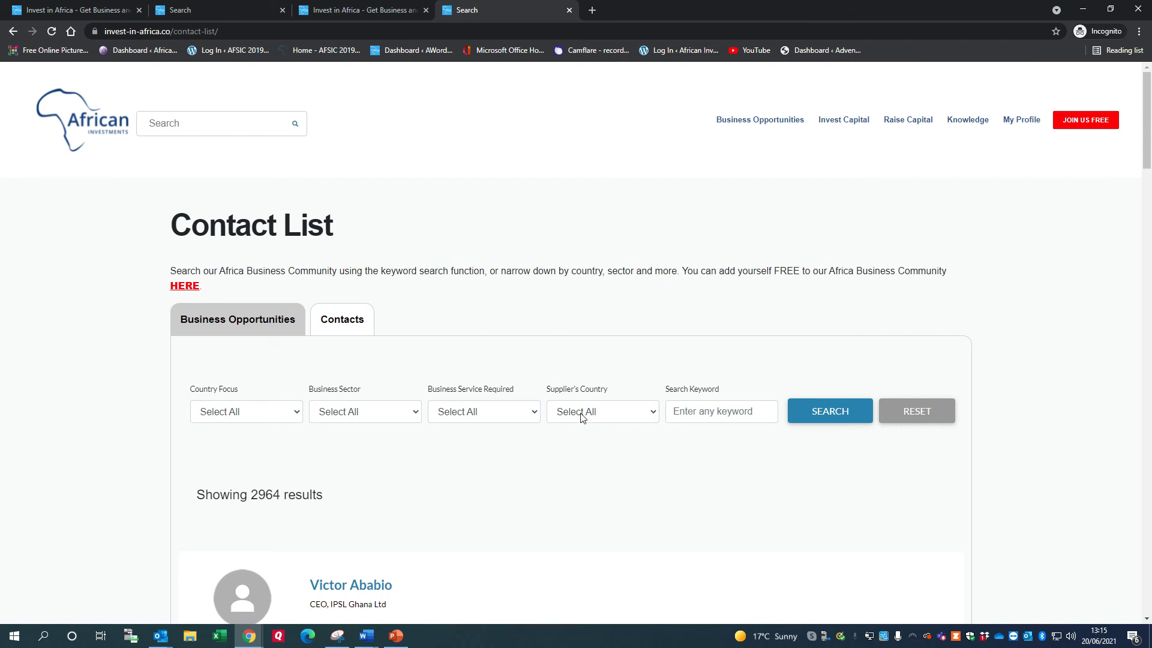
pyautogui.click(453, 414)
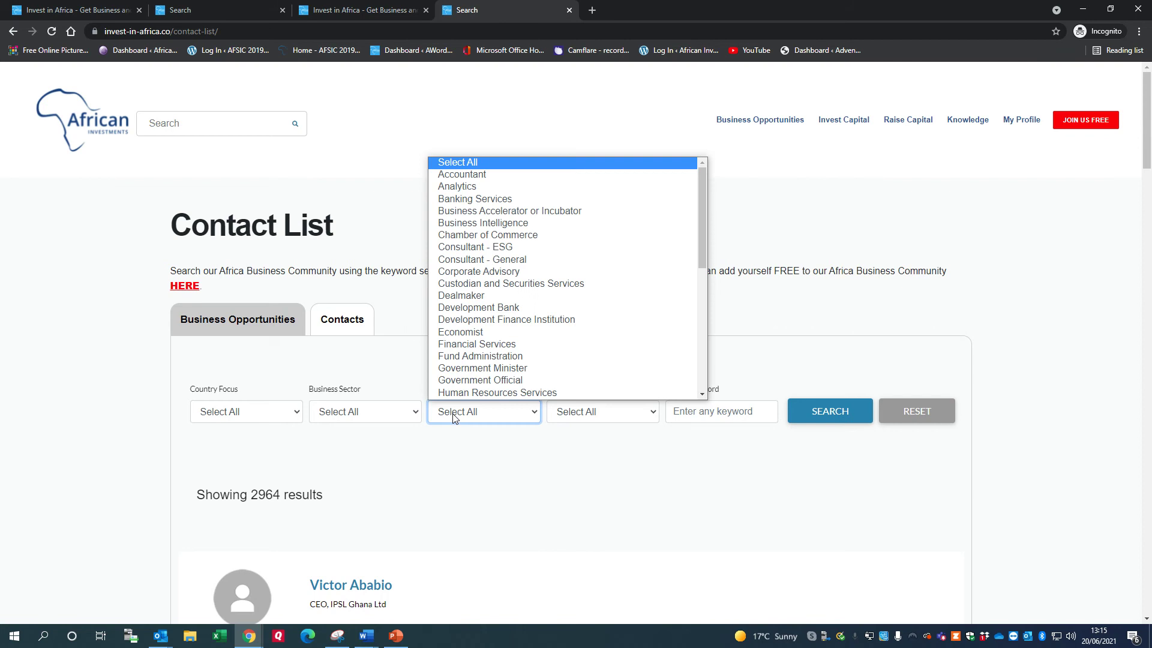
pyautogui.click(453, 414)
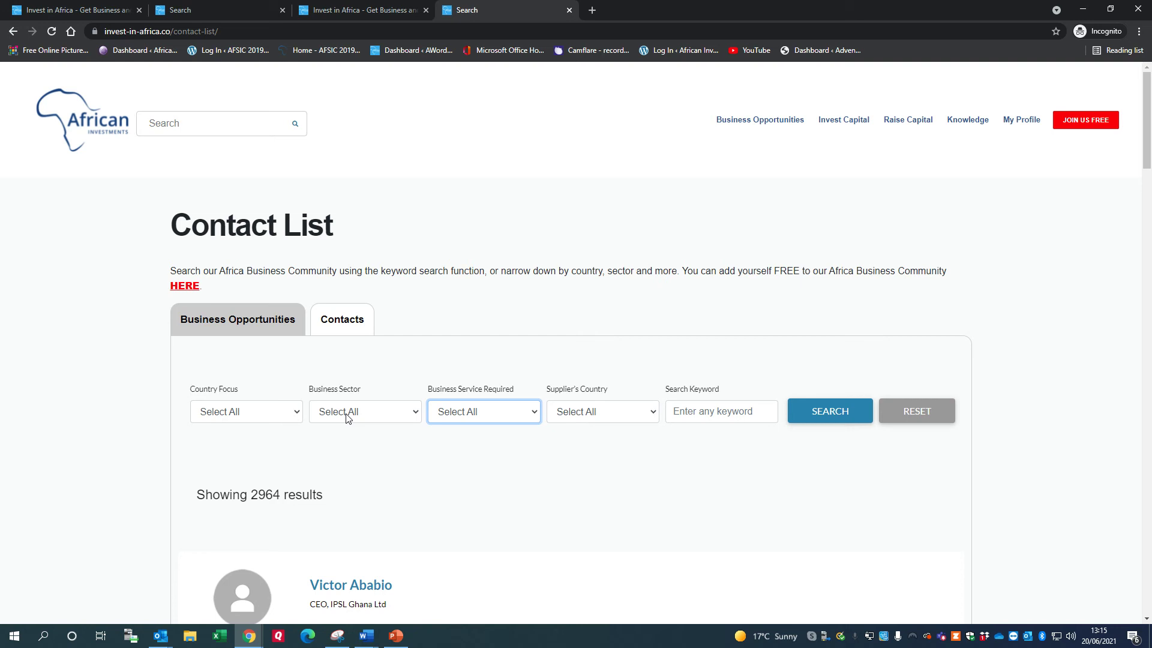
pyautogui.click(217, 418)
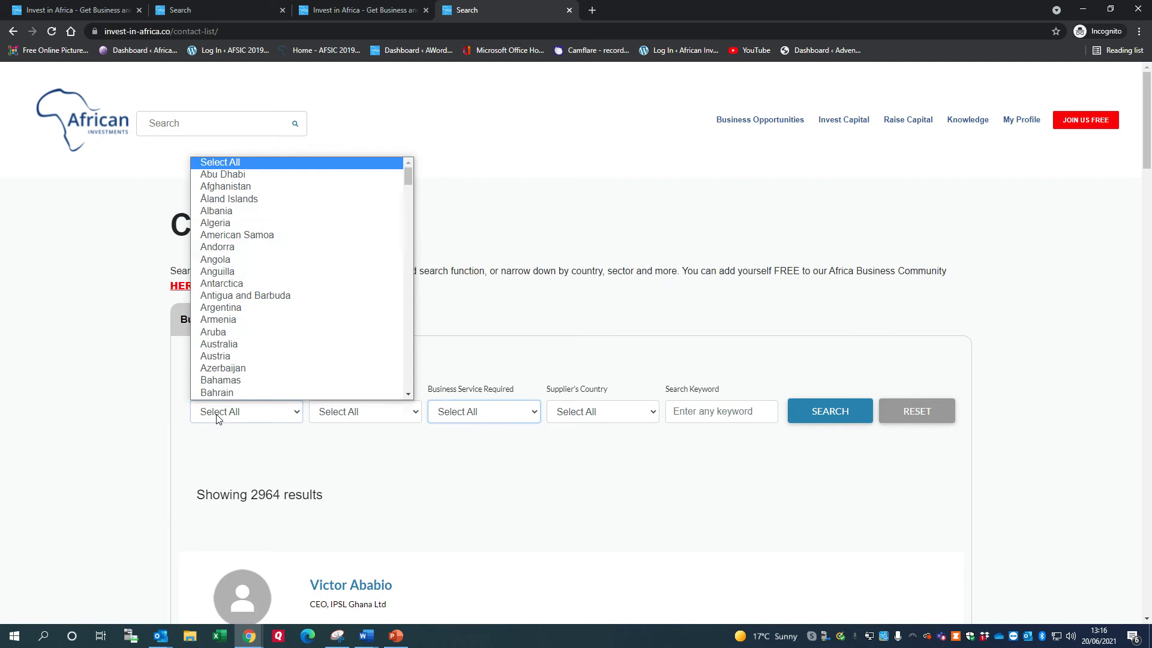
pyautogui.click(217, 419)
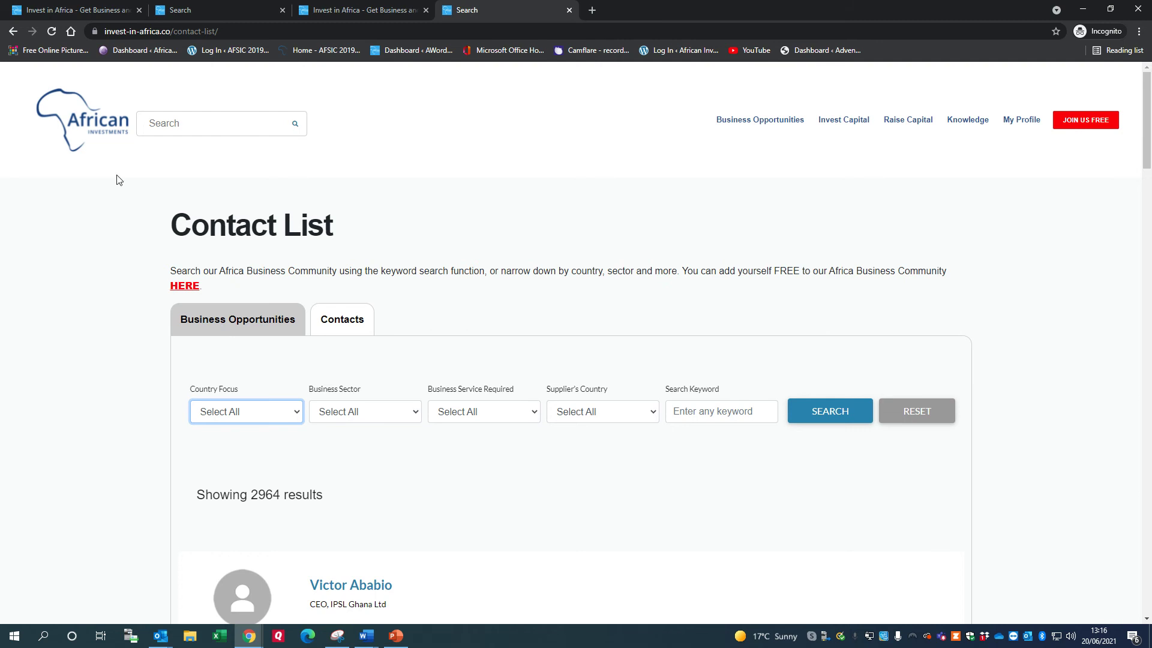
# Return to the homepage and open the Africa Business Opportunities listing table.
pyautogui.click(84, 129)
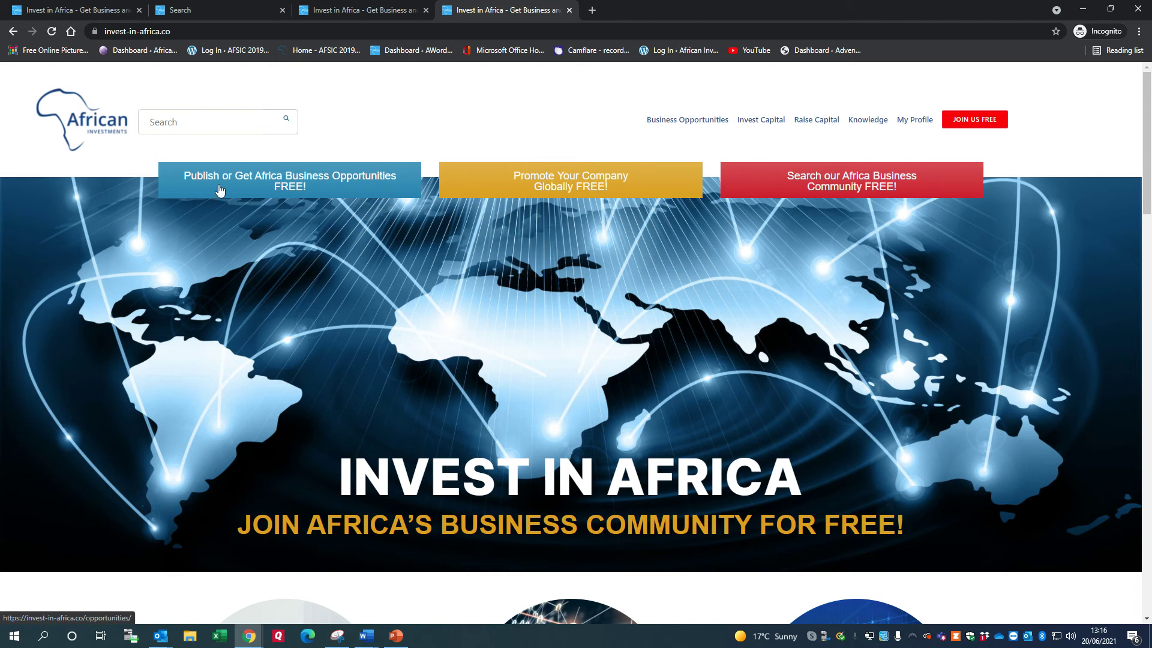
pyautogui.click(289, 182)
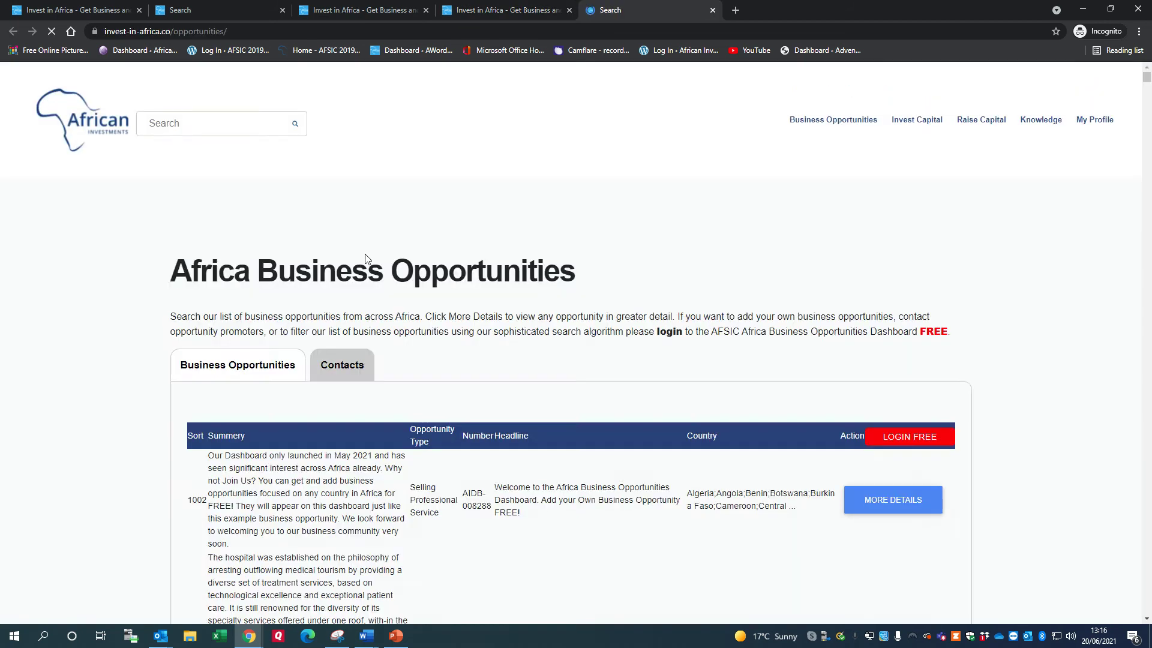
pyautogui.scroll(-3, 366, 254)
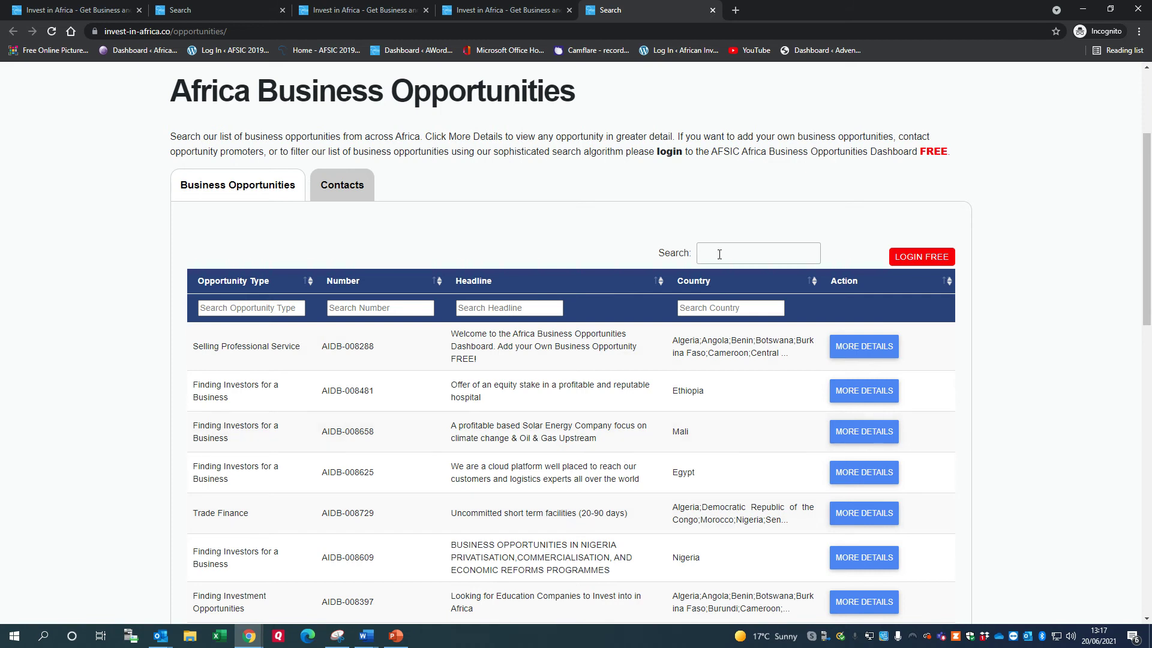
# Go to the free dashboard login and enter an email address in the Email field.
pyautogui.click(933, 257)
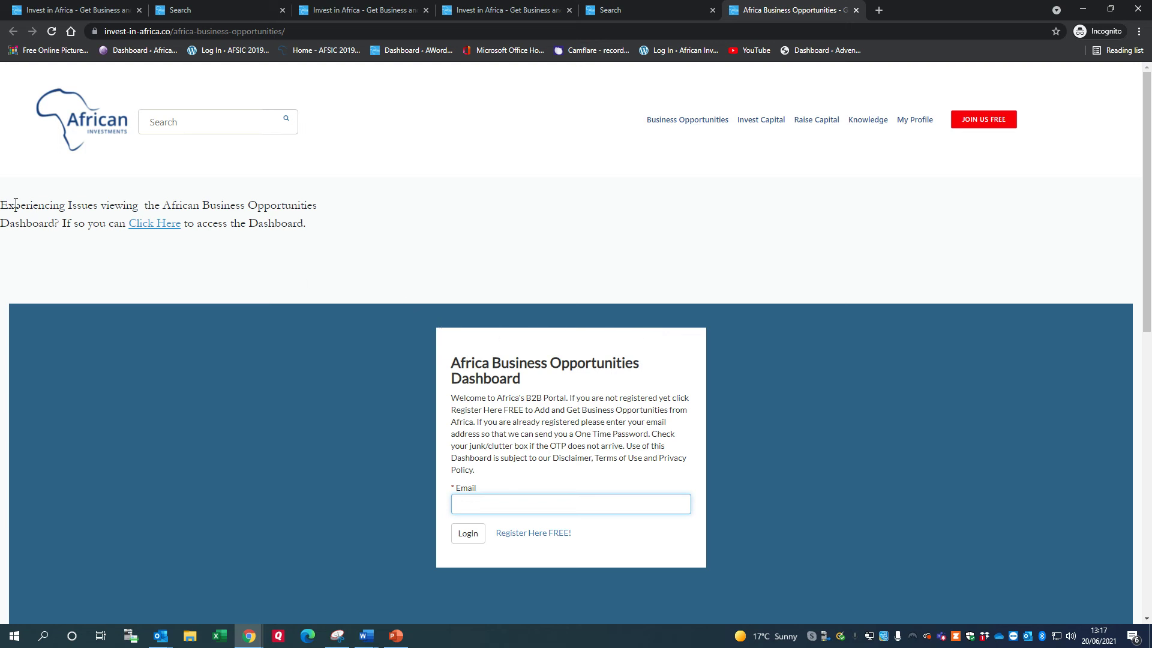
pyautogui.moveTo(13, 204); pyautogui.dragTo(33, 204)
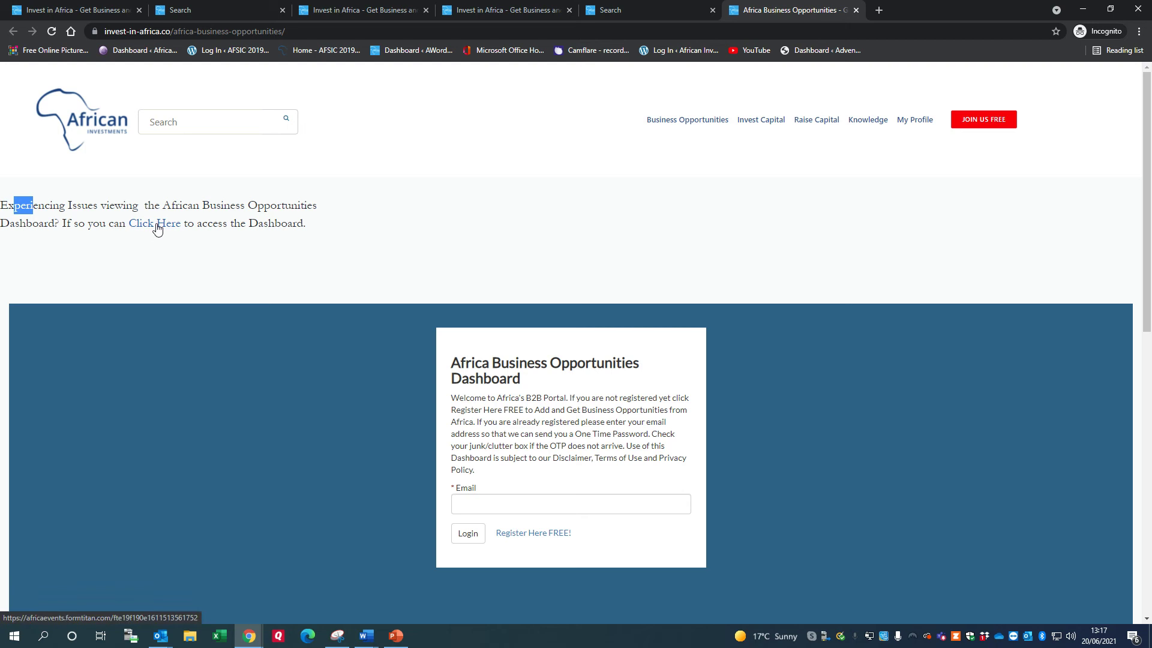
pyautogui.click(486, 498)
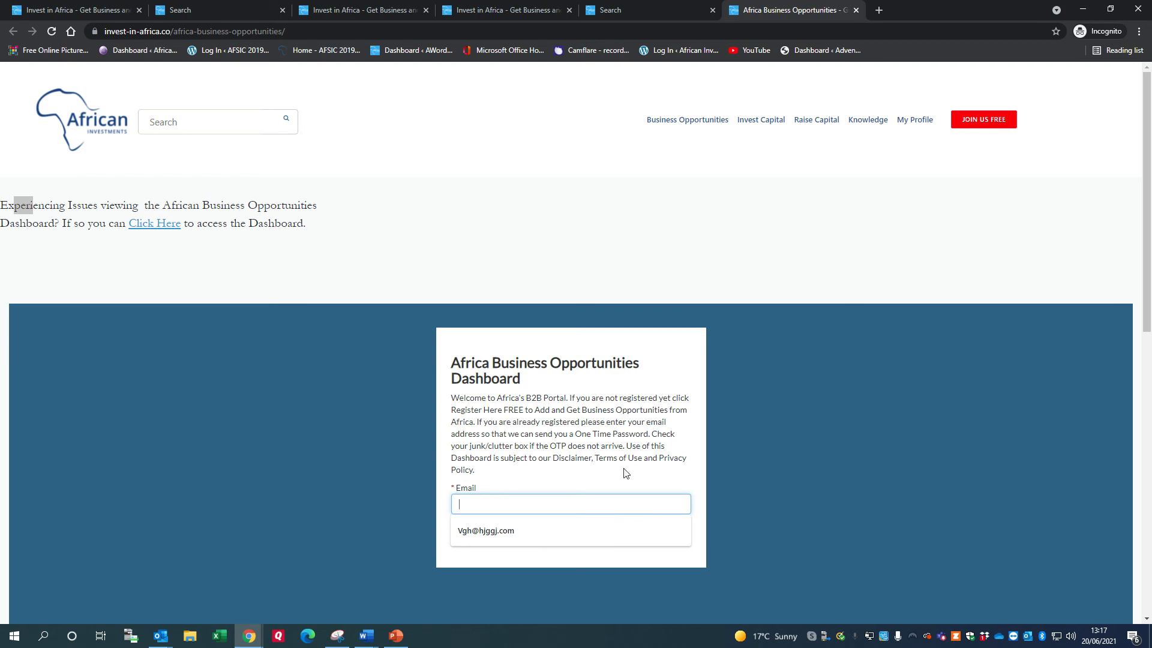
pyautogui.click(498, 500)
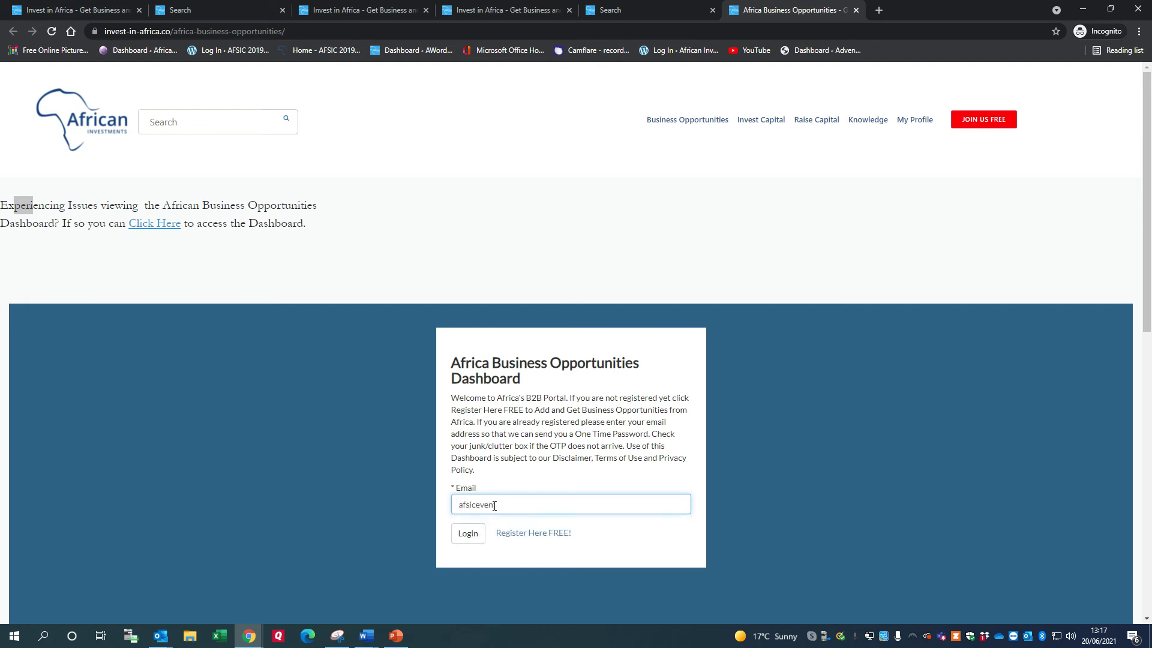
pyautogui.click(494, 505)
pyautogui.write('t')
# Clear the Email field and open the free registration form.
pyautogui.moveTo(581, 507); pyautogui.dragTo(453, 523)
pyautogui.press('BackSpace')
pyautogui.moveTo(478, 418); pyautogui.dragTo(598, 410)
pyautogui.click(477, 498)
pyautogui.click(502, 480)
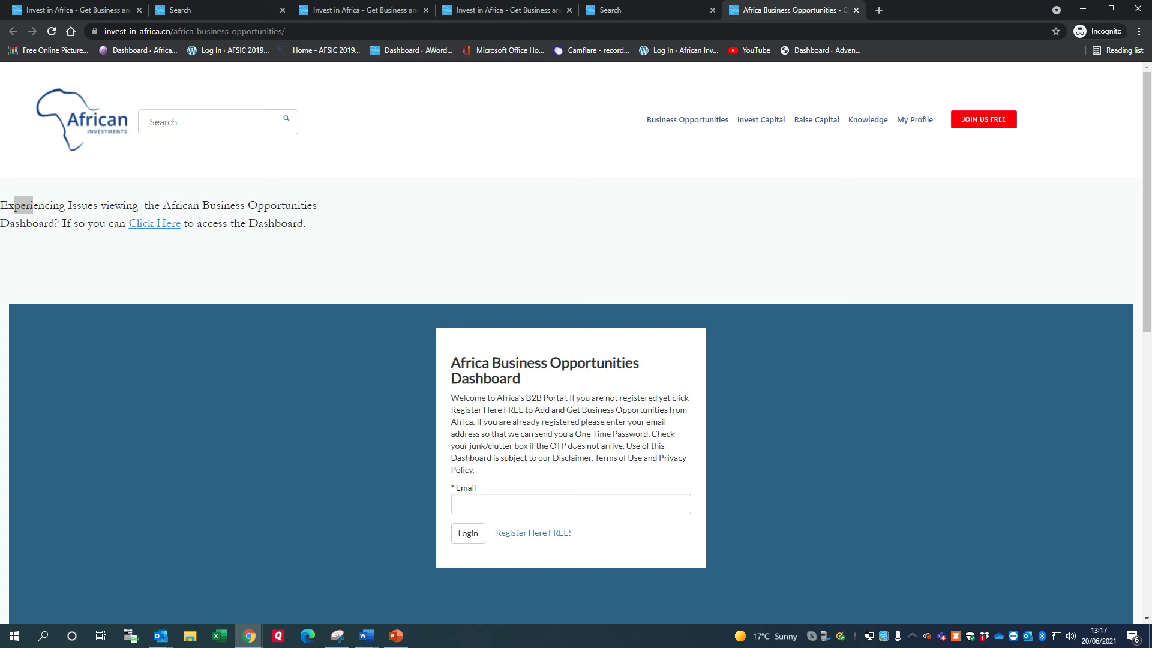
pyautogui.click(540, 539)
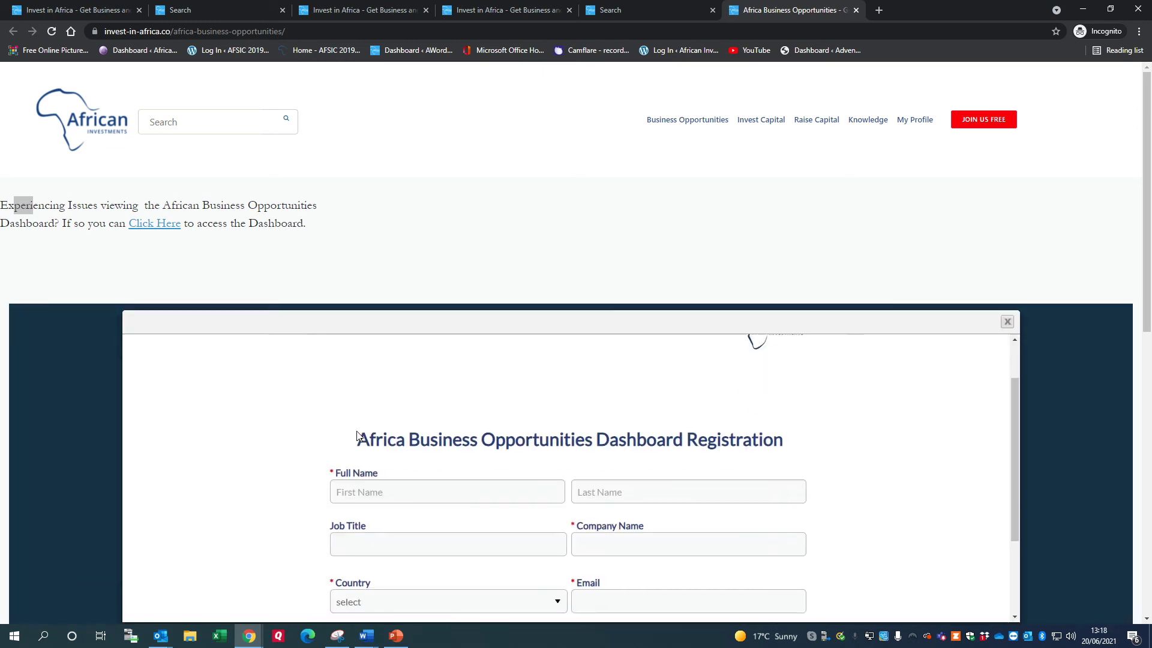
# Enter the first and last name, job title Managing Director and company Big Africa Company.
pyautogui.scroll(-1, 356, 435)
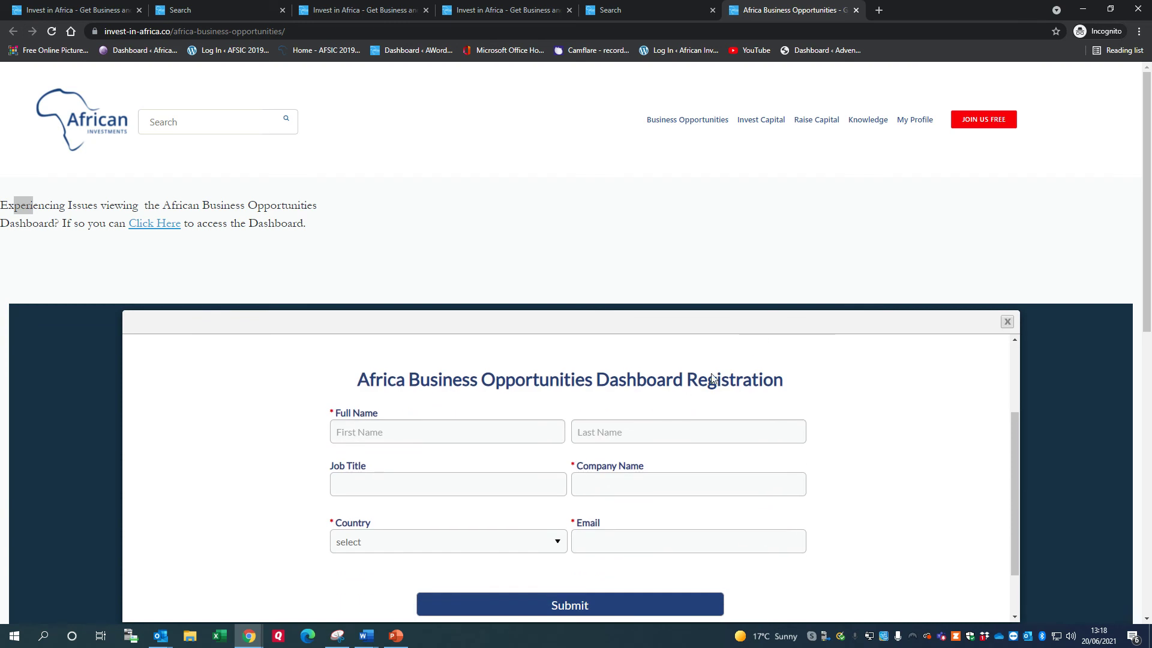
pyautogui.click(377, 432)
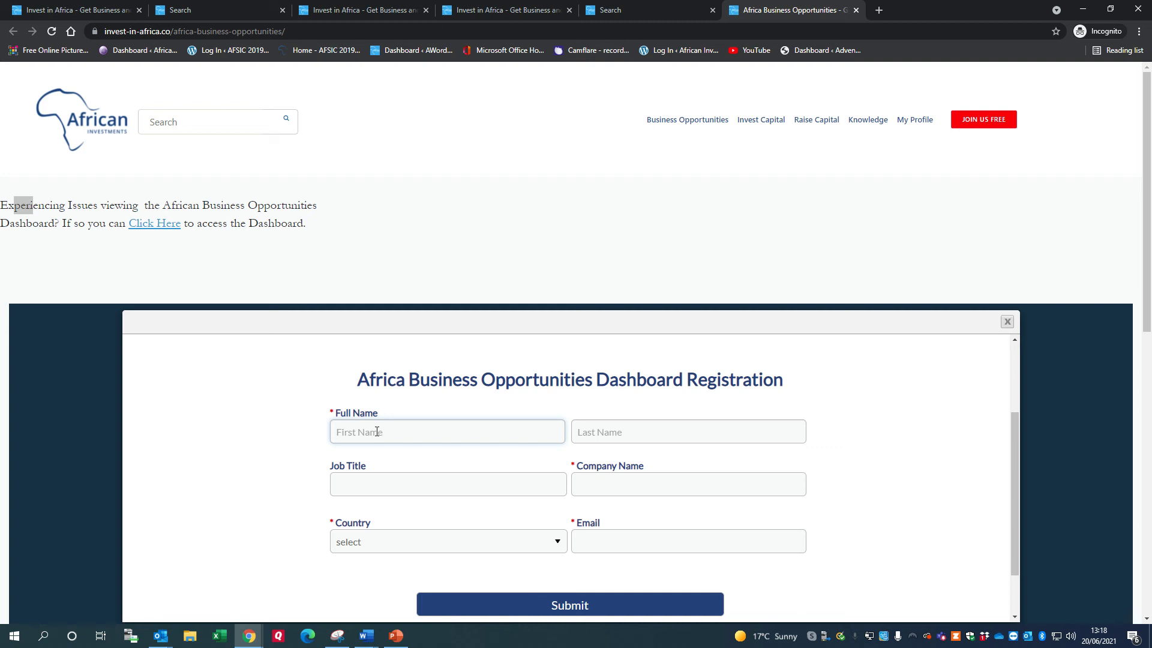
pyautogui.write('Joe')
pyautogui.press('Tab')
pyautogui.write('Bloggs')
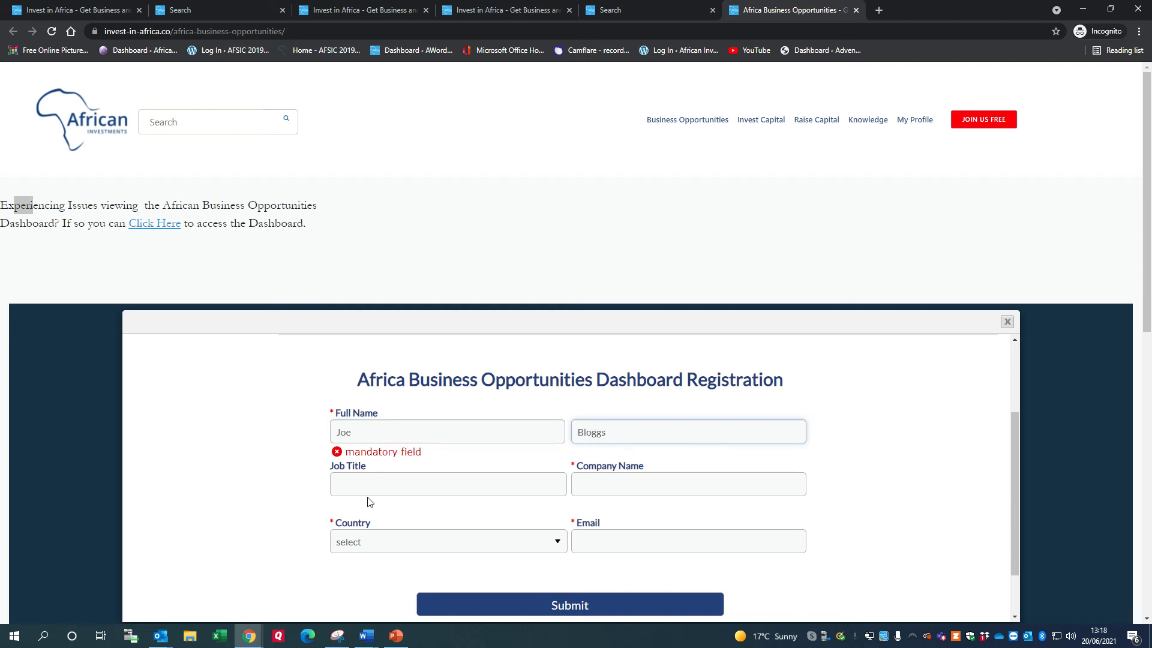
pyautogui.click(367, 489)
pyautogui.write('Managing Director')
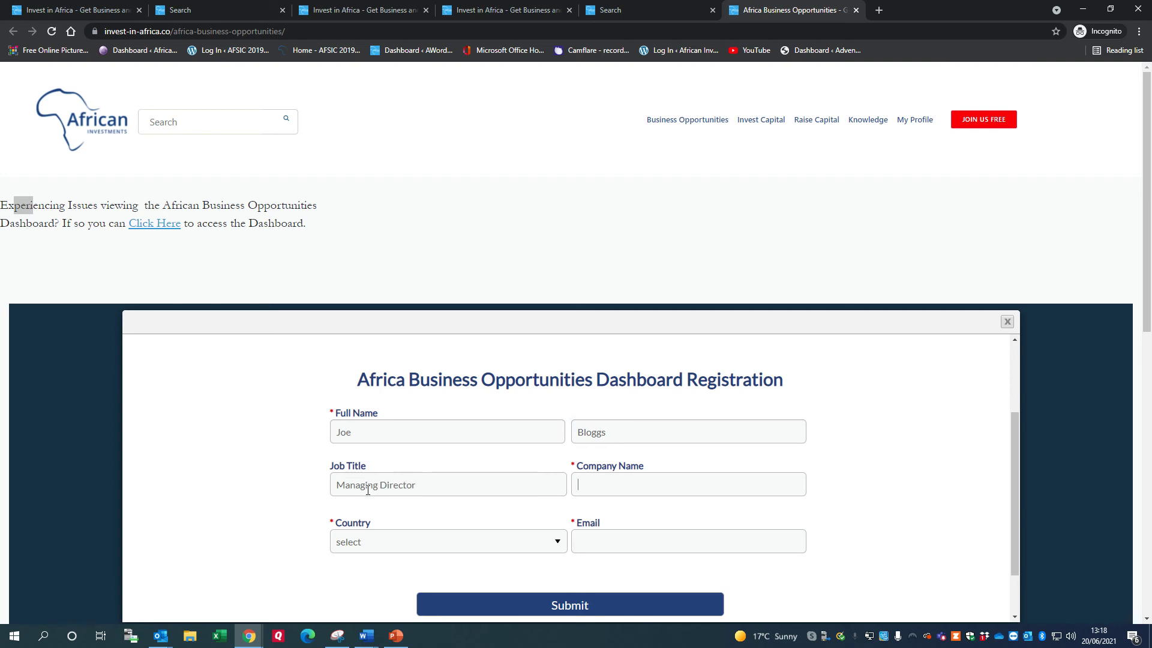
pyautogui.write('Big Africa Company')
# Choose United States as the country and fill in the registrant's email address.
pyautogui.click(360, 542)
pyautogui.scroll(-3, 407, 521)
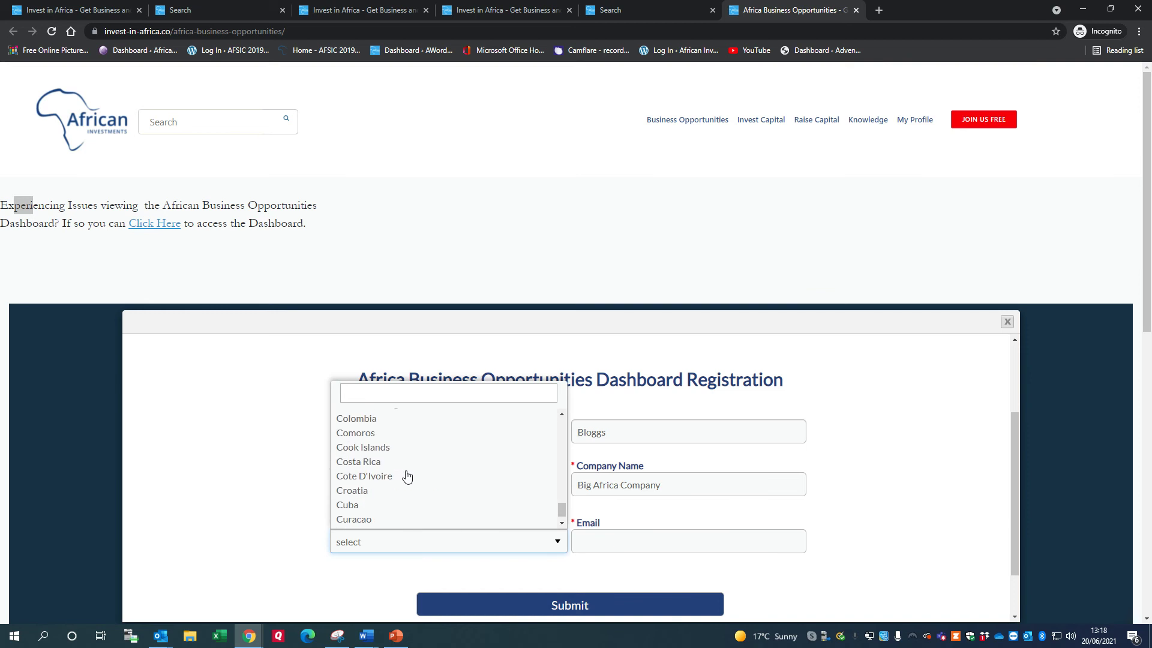
pyautogui.scroll(-1, 413, 504)
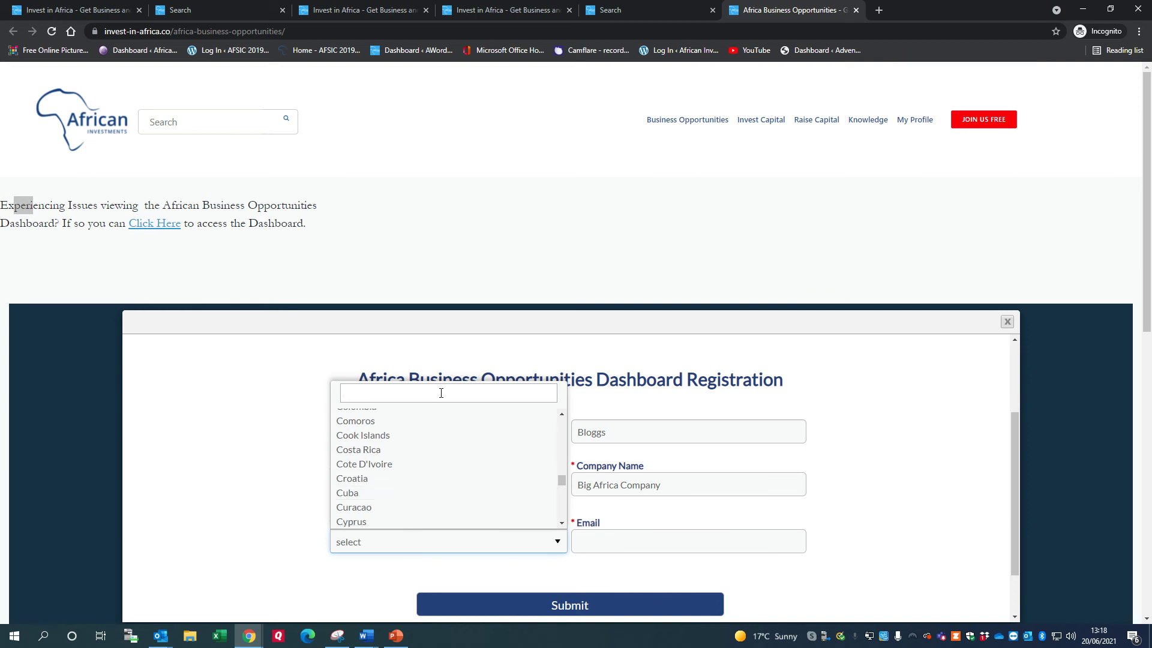
pyautogui.write('unit')
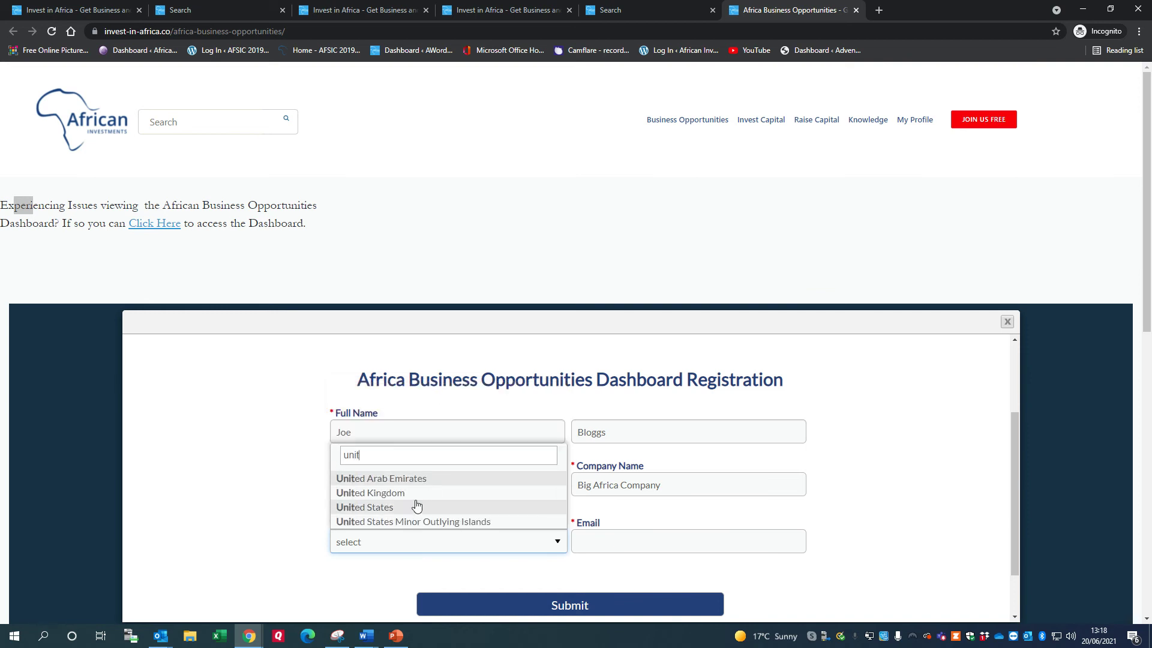
pyautogui.click(418, 506)
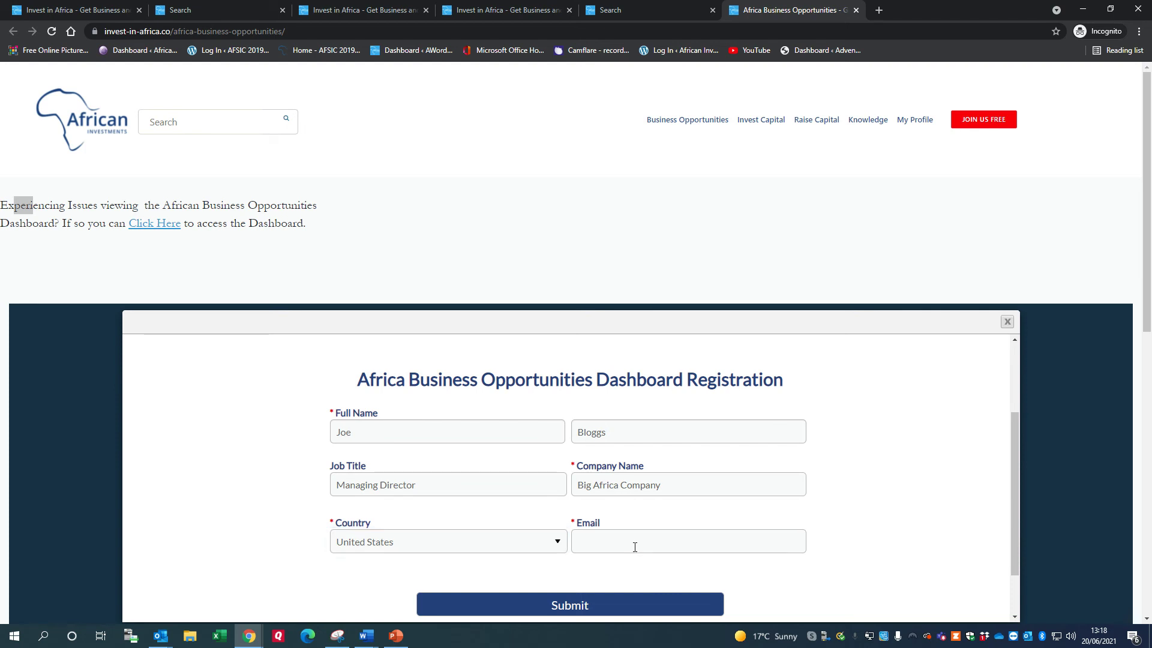
# Submit the registration, log in with the email, and open the One Time Password email in Gmail.
pyautogui.click(570, 610)
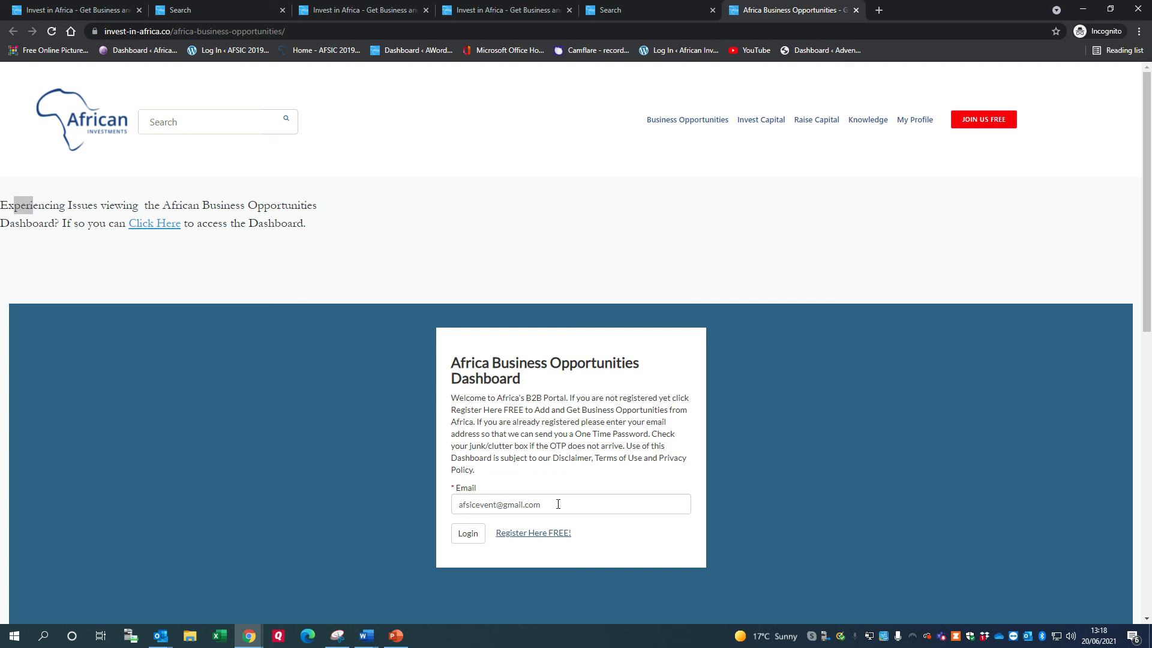
pyautogui.click(467, 537)
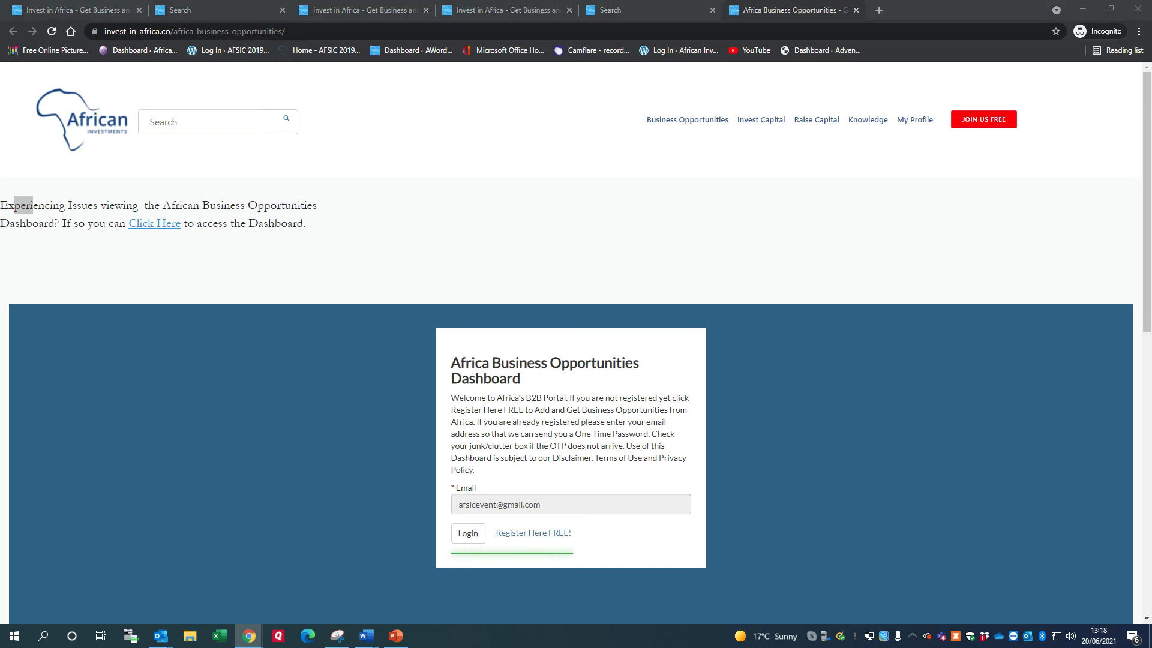
pyautogui.moveTo(1151, 77); pyautogui.dragTo(336, 3)
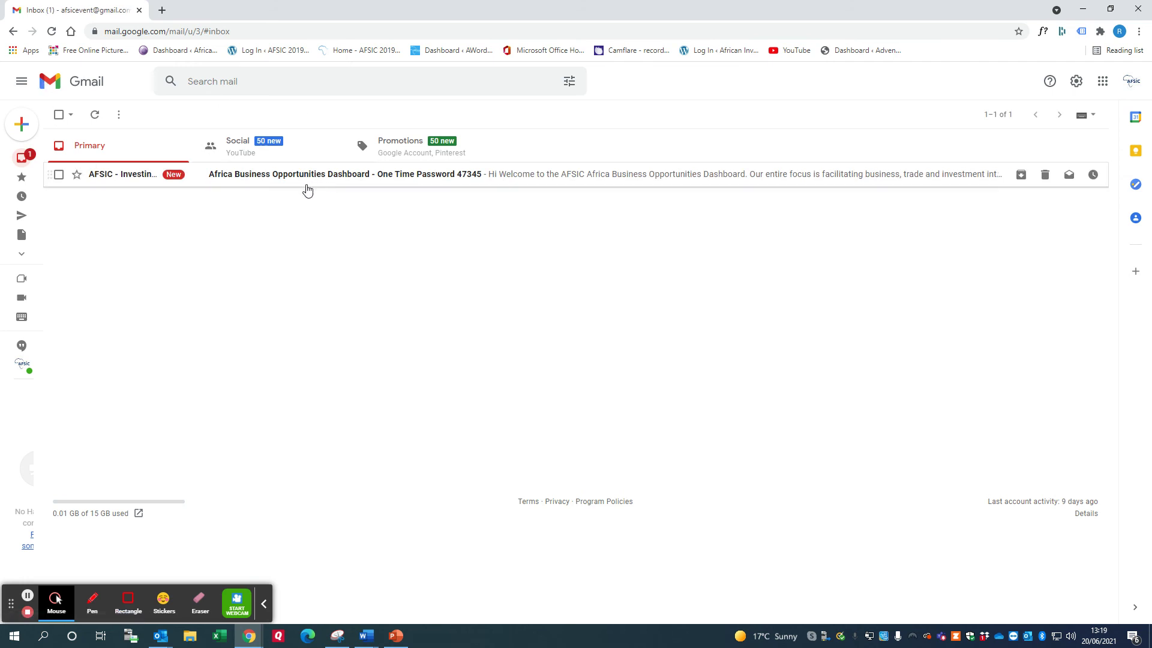
pyautogui.click(344, 180)
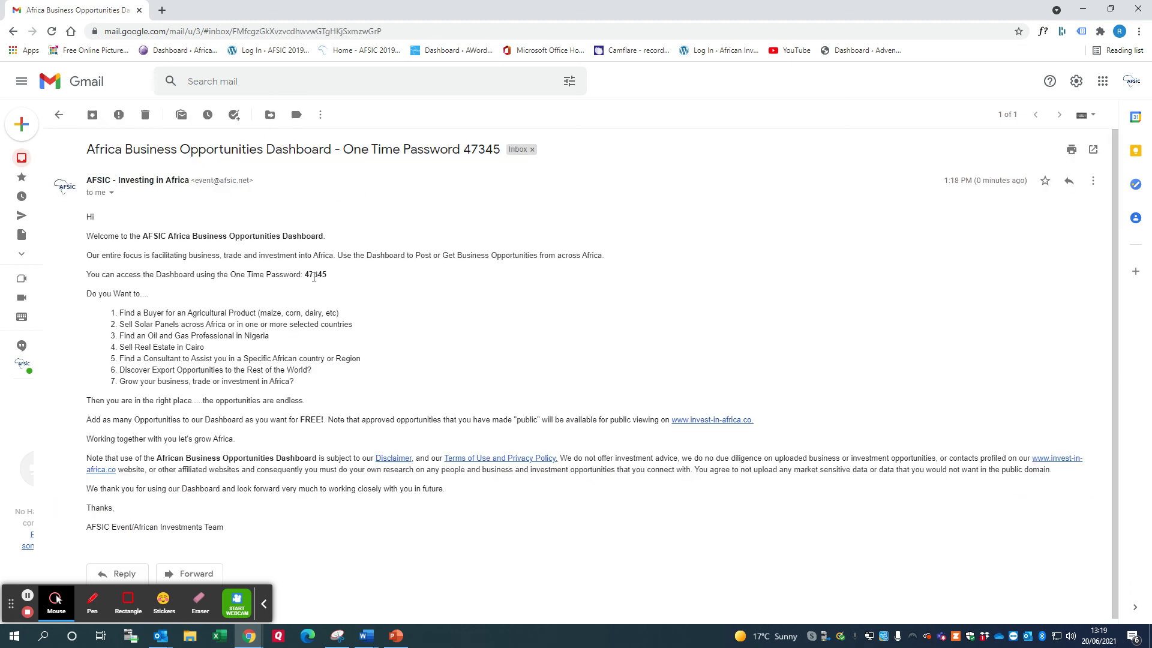
# Enter the emailed one-time code and continue to the dashboard's My Profile page.
pyautogui.hotkey('alt', 'Tab')
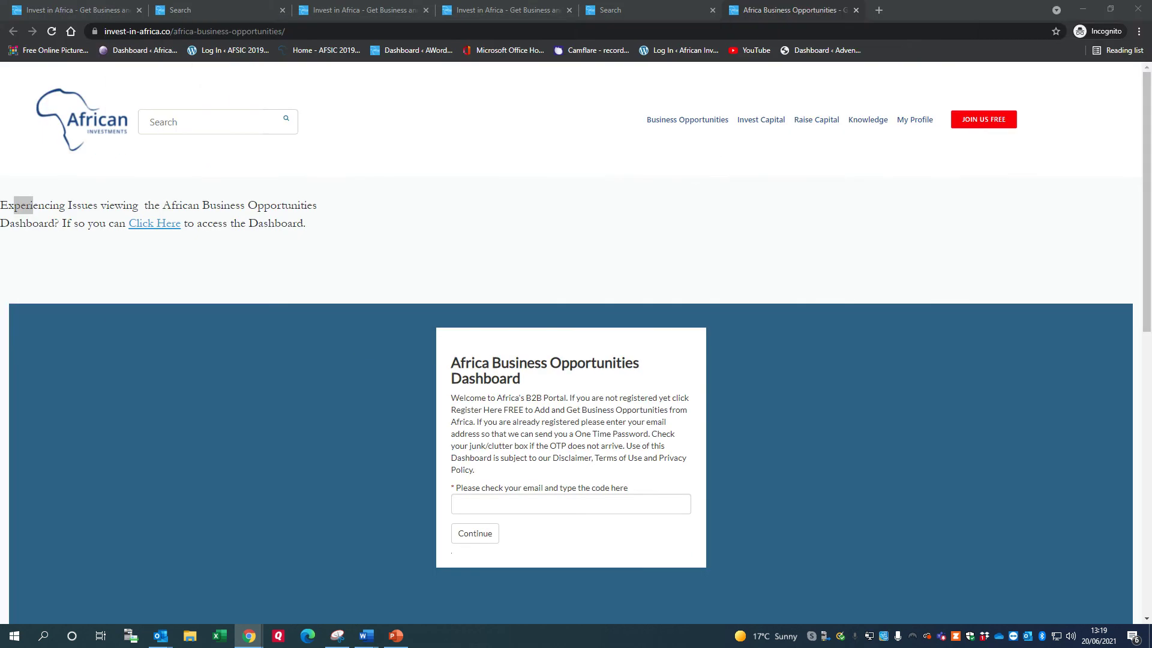
pyautogui.click(573, 503)
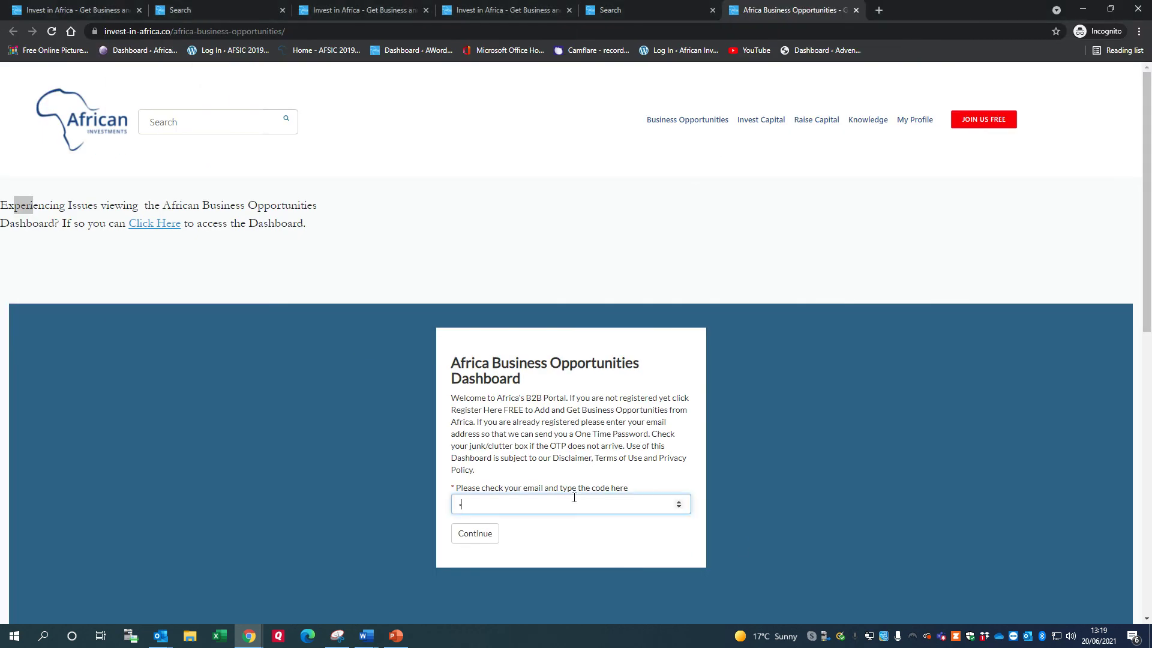
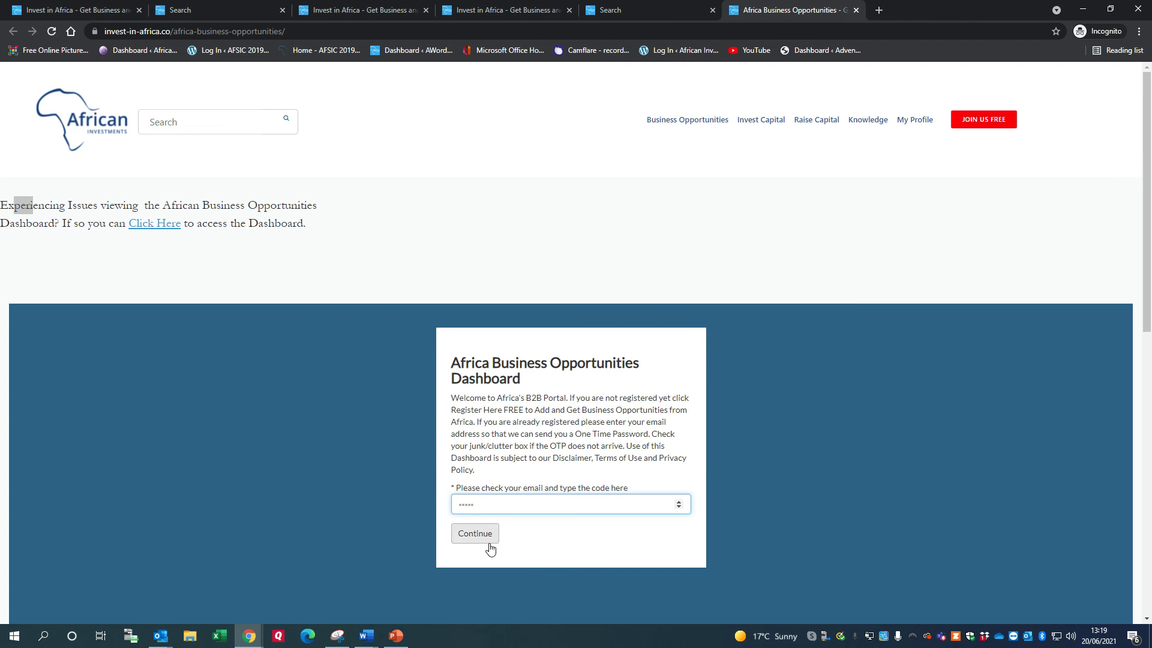
pyautogui.click(486, 540)
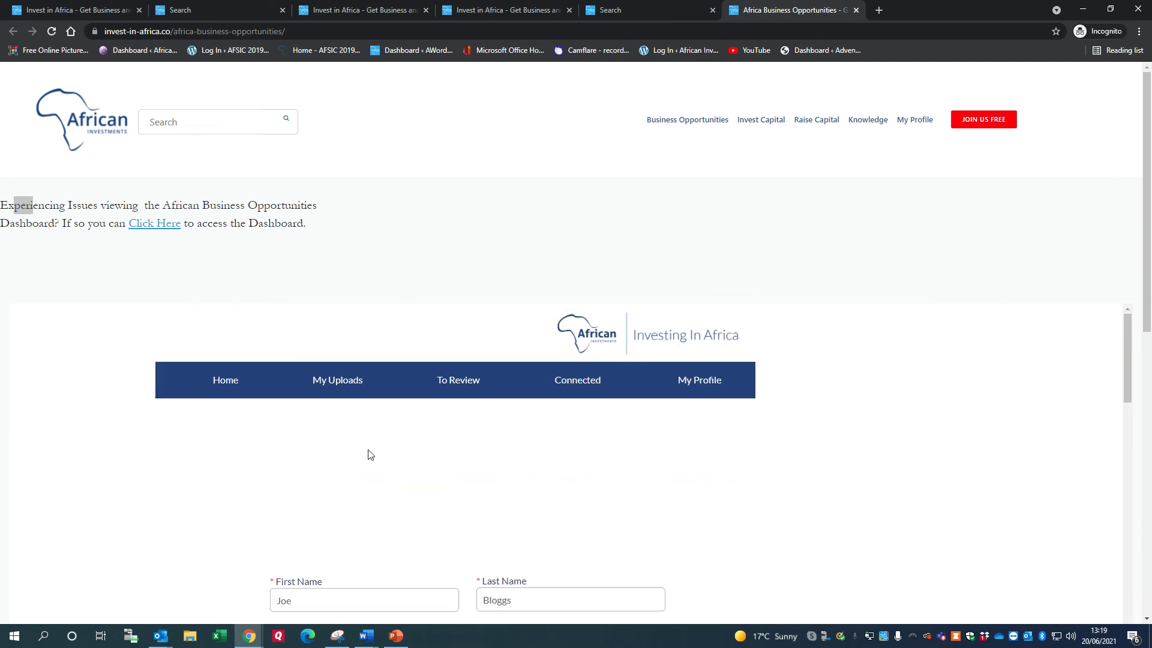
pyautogui.scroll(-1, 384, 444)
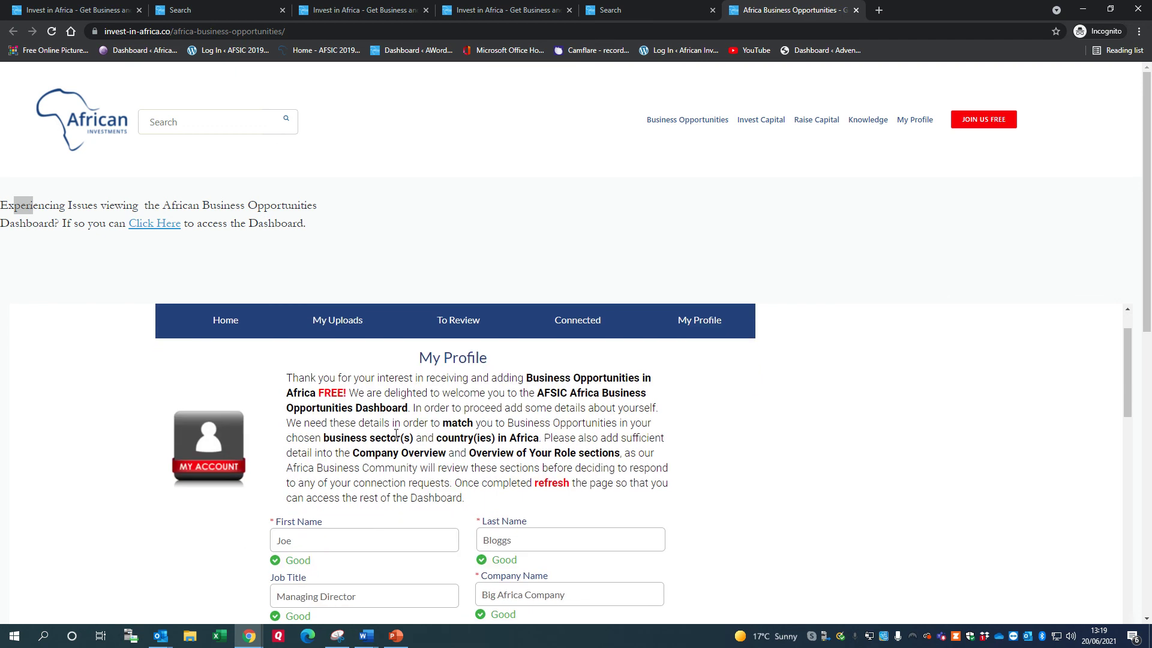
pyautogui.scroll(1, 396, 434)
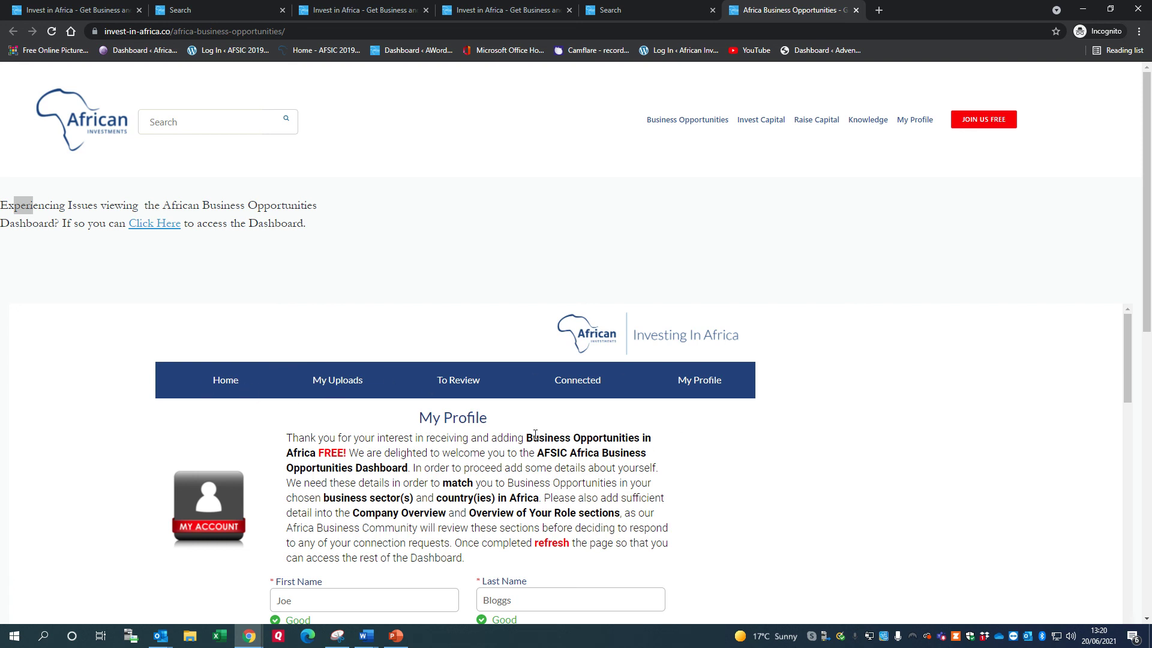
pyautogui.scroll(-4, 431, 465)
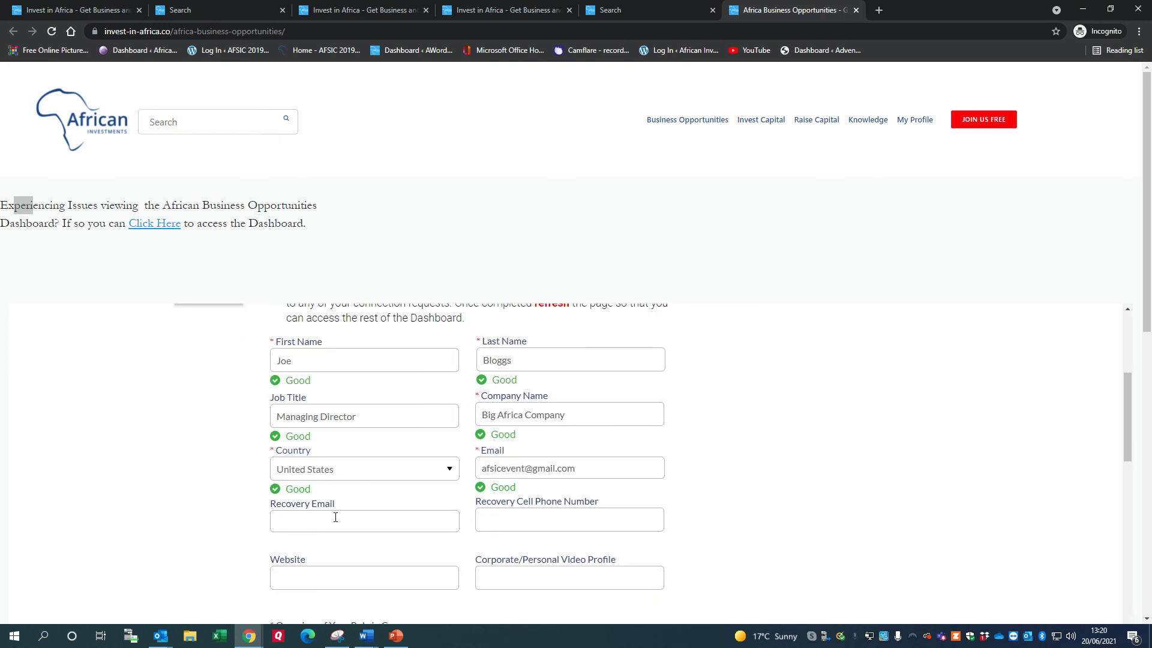
pyautogui.scroll(-1, 339, 466)
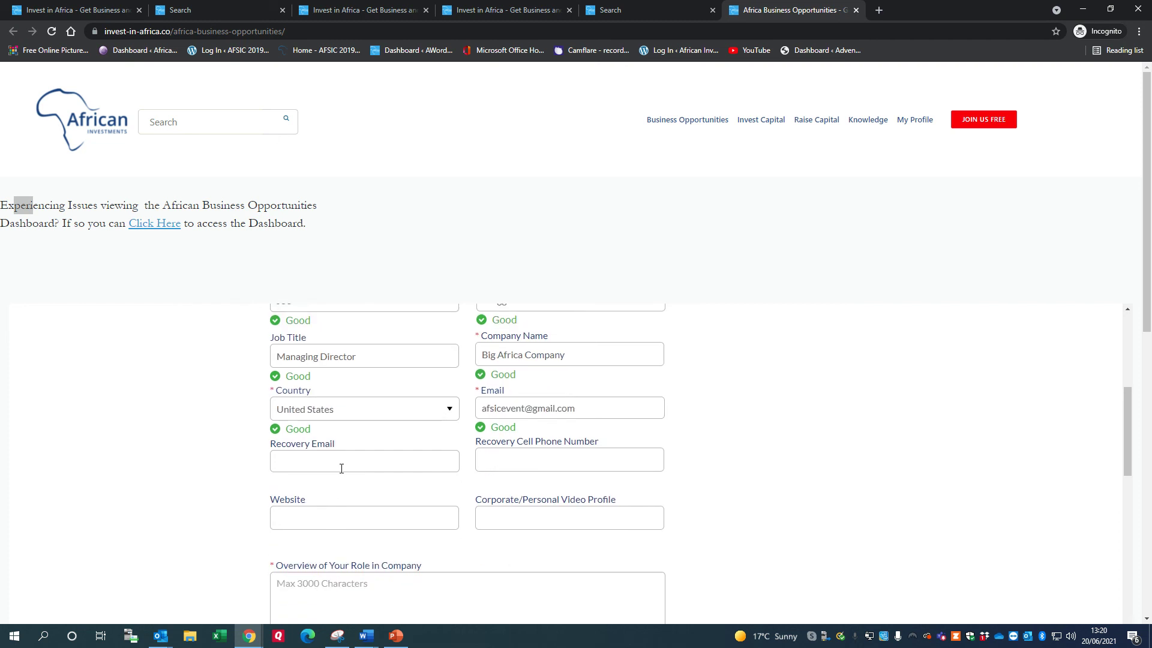
pyautogui.click(480, 460)
pyautogui.scroll(-1, 517, 463)
pyautogui.click(307, 462)
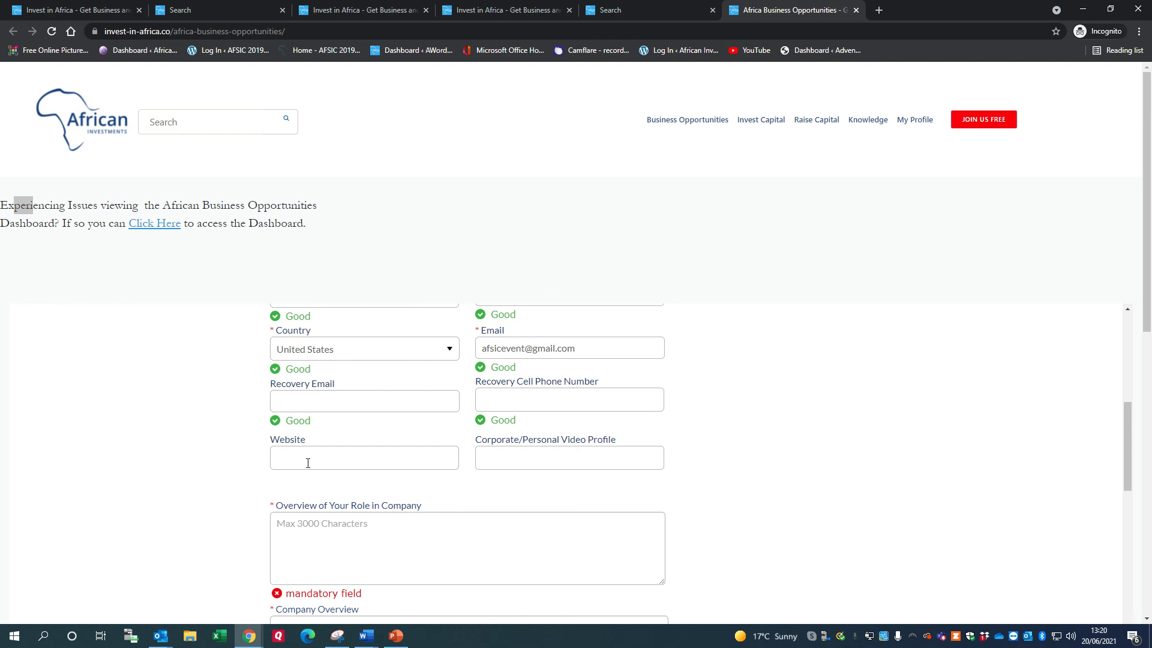
pyautogui.write('www.afsic.net')
pyautogui.press('Tab')
# Write 'Overview of your role in company' as the role overview.
pyautogui.scroll(-1, 522, 462)
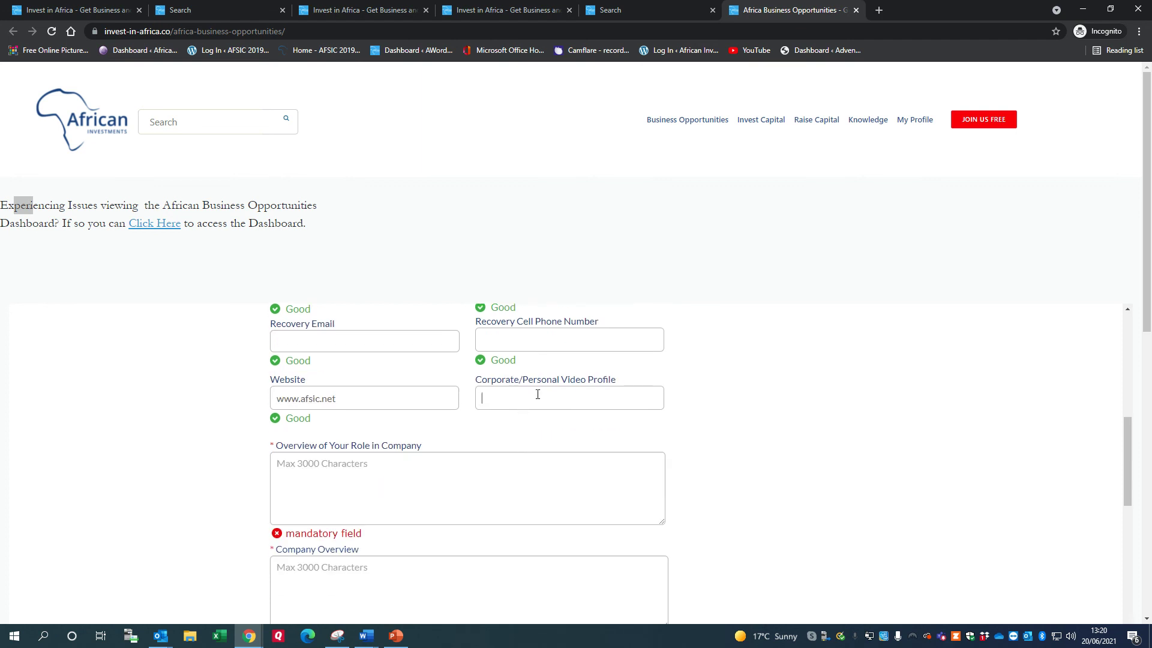
pyautogui.scroll(-1, 538, 394)
pyautogui.click(312, 411)
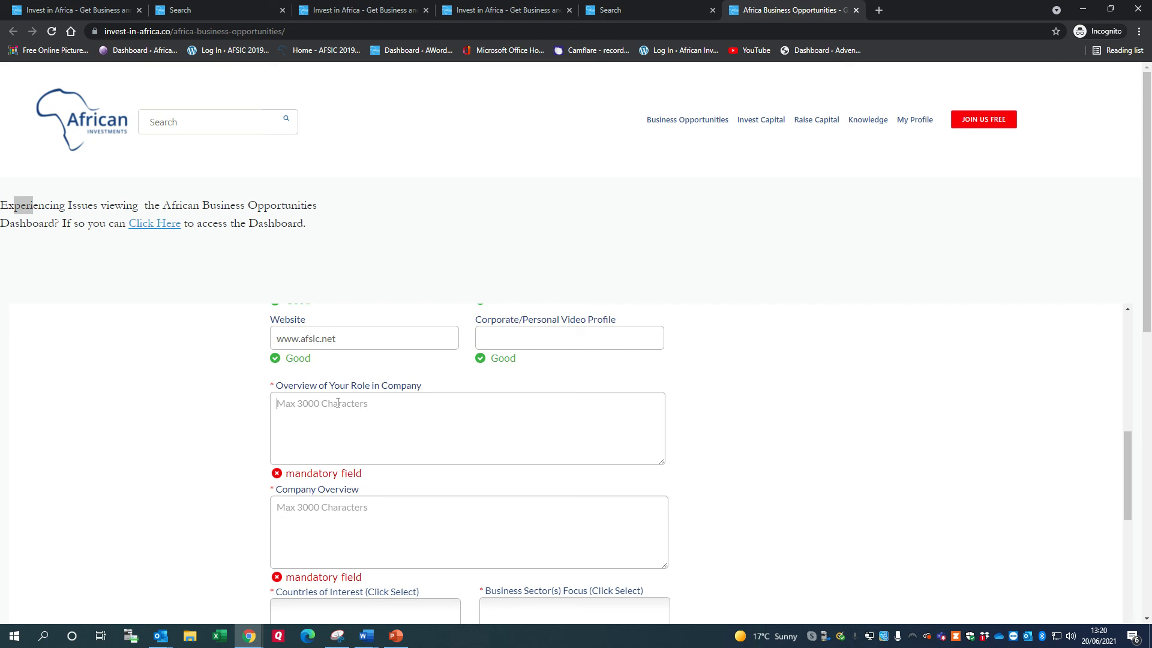
pyautogui.click(293, 404)
pyautogui.write('Overview of your role in company')
# Set the company overview to 'This company is a big operator in Africa in the agriculture sector'.
pyautogui.scroll(-2, 300, 396)
pyautogui.scroll(2, 315, 393)
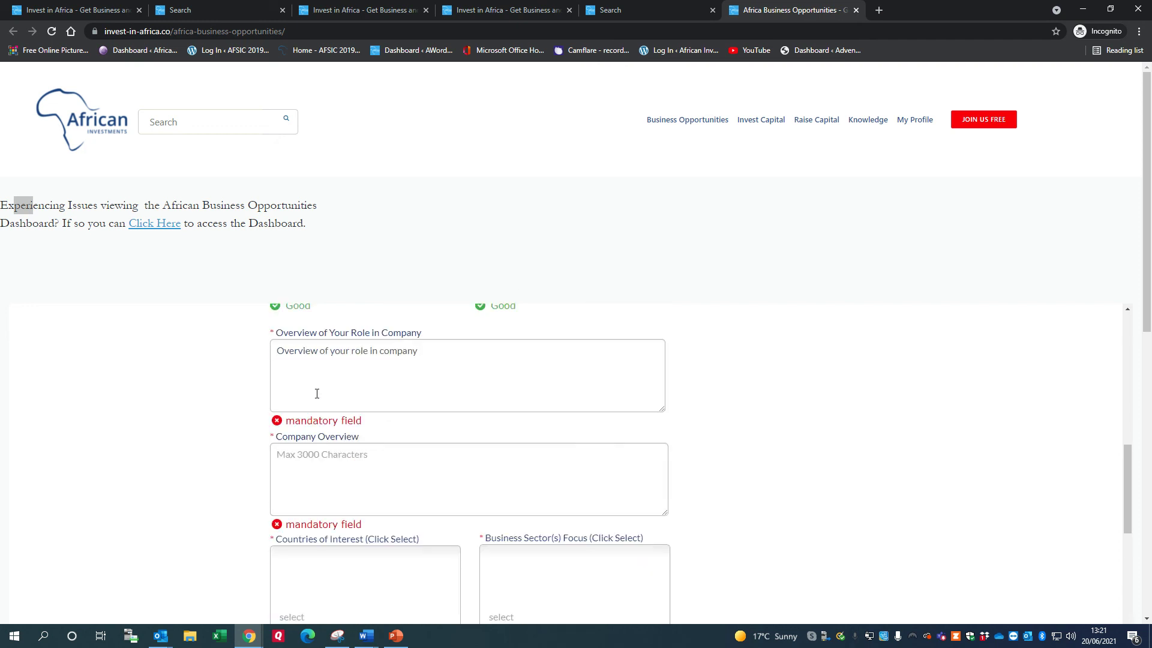
pyautogui.click(321, 511)
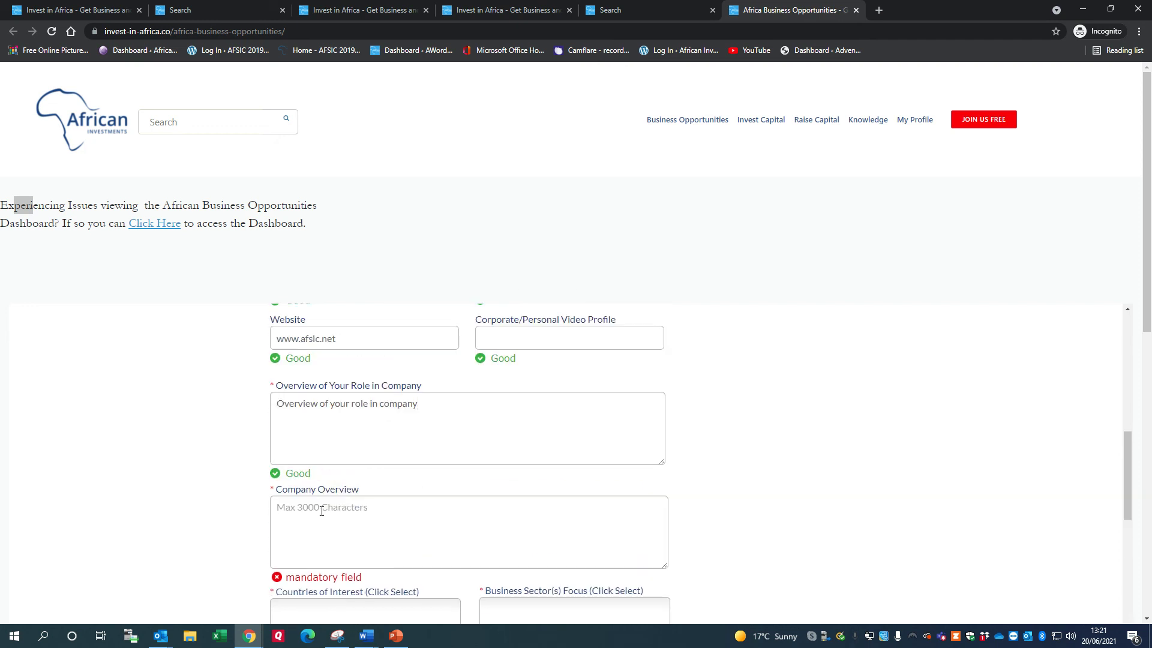
pyautogui.write('This company is a big operator in Africa in th')
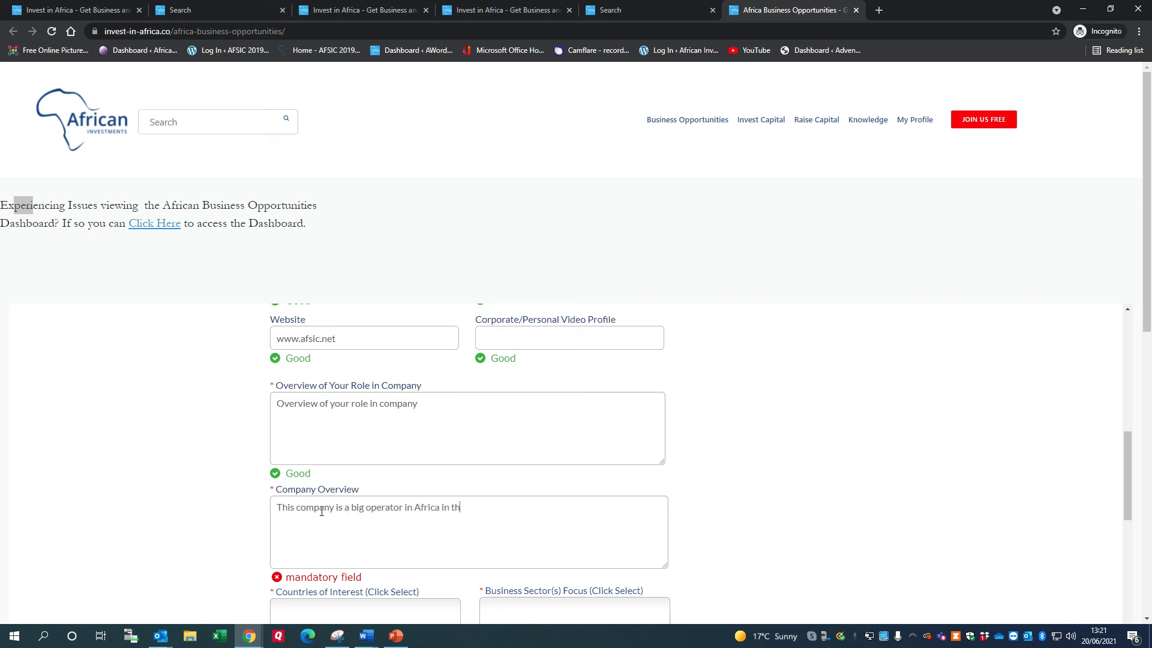
pyautogui.write('e agriculture sector')
pyautogui.scroll(-2, 342, 525)
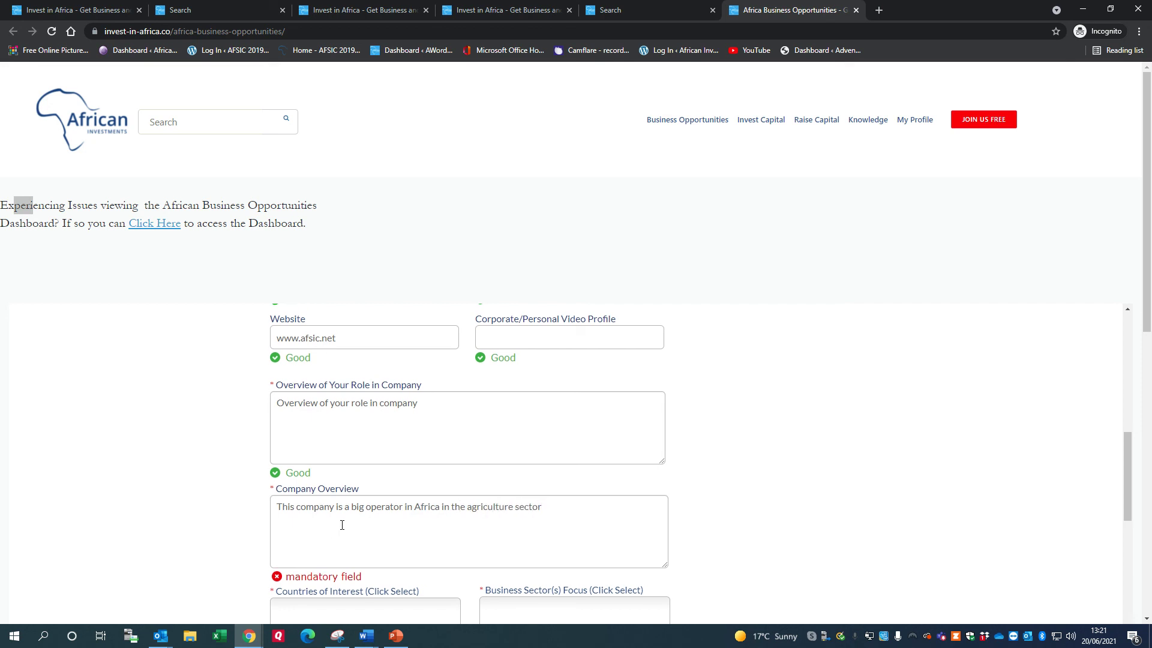
# Add Algeria and Morocco to the countries of interest.
pyautogui.scroll(-1, 296, 471)
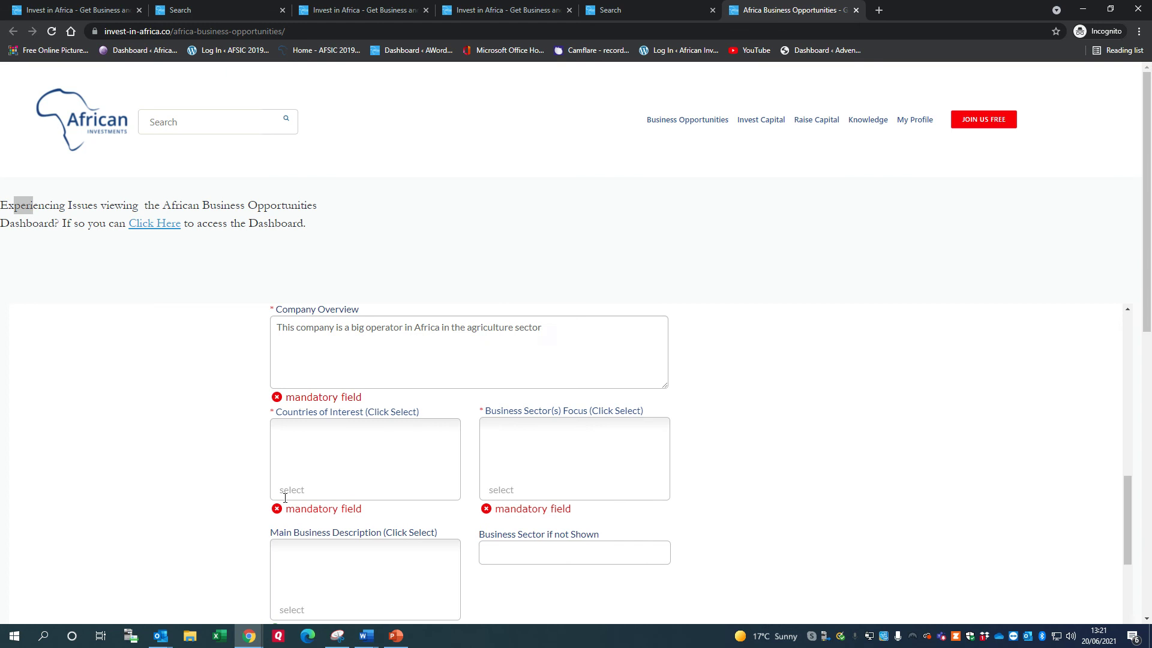
pyautogui.click(285, 493)
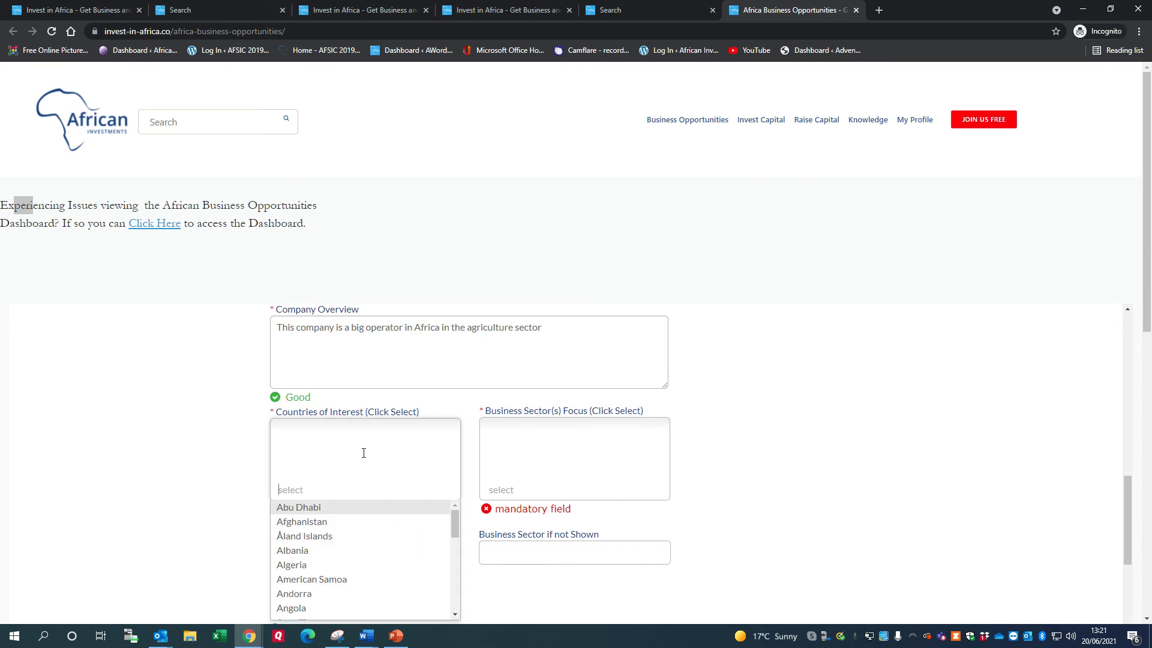
pyautogui.scroll(-1, 363, 452)
pyautogui.scroll(-1, 363, 453)
pyautogui.click(337, 447)
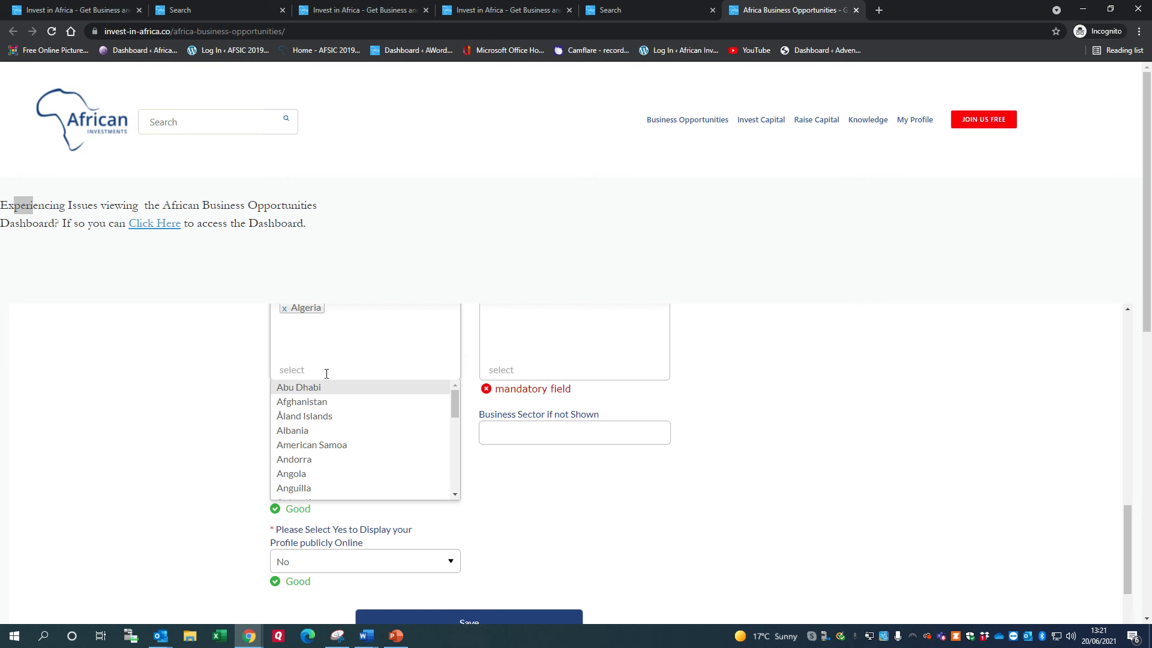
pyautogui.scroll(-1, 357, 480)
pyautogui.scroll(-8, 356, 479)
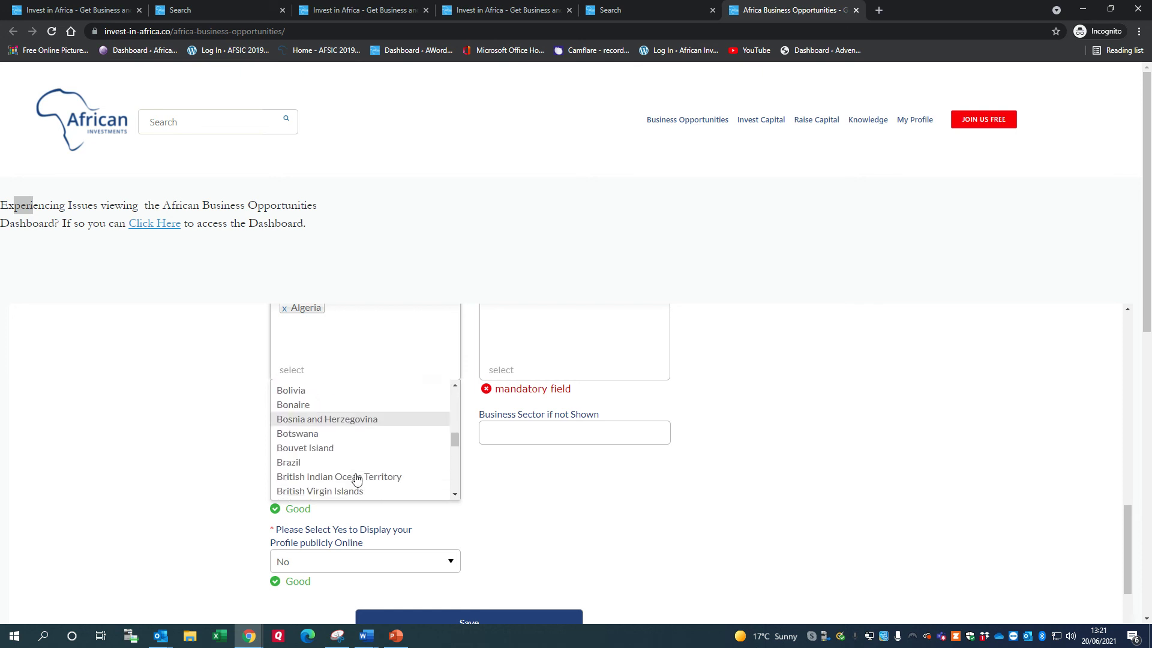
pyautogui.scroll(-8, 361, 473)
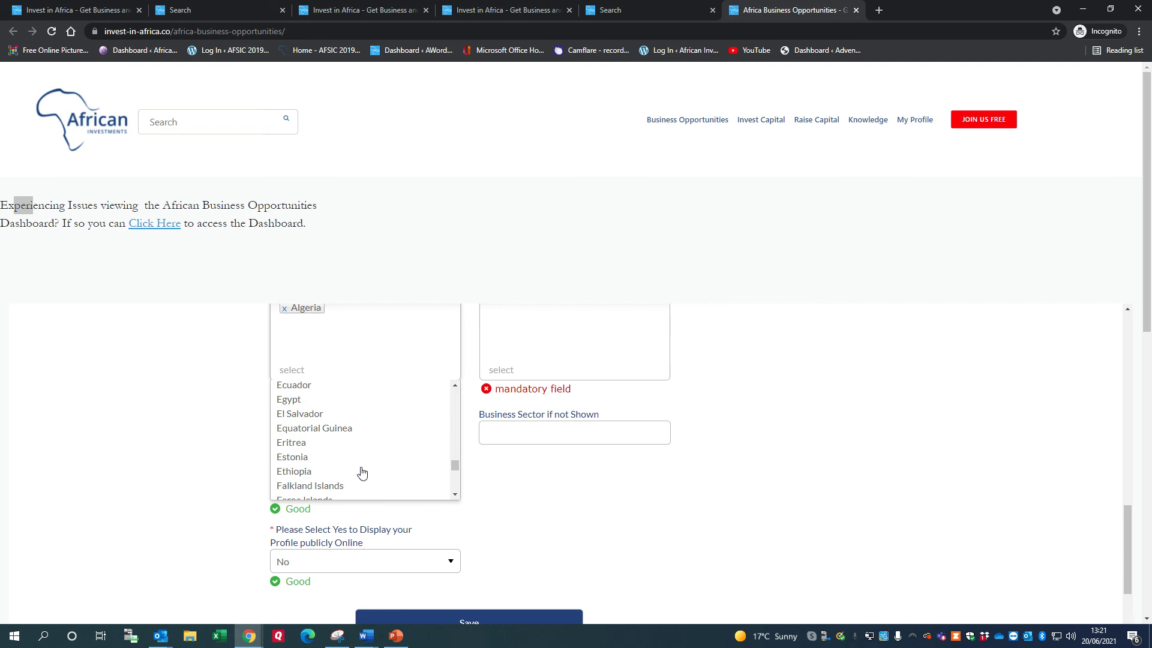
pyautogui.scroll(1, 362, 473)
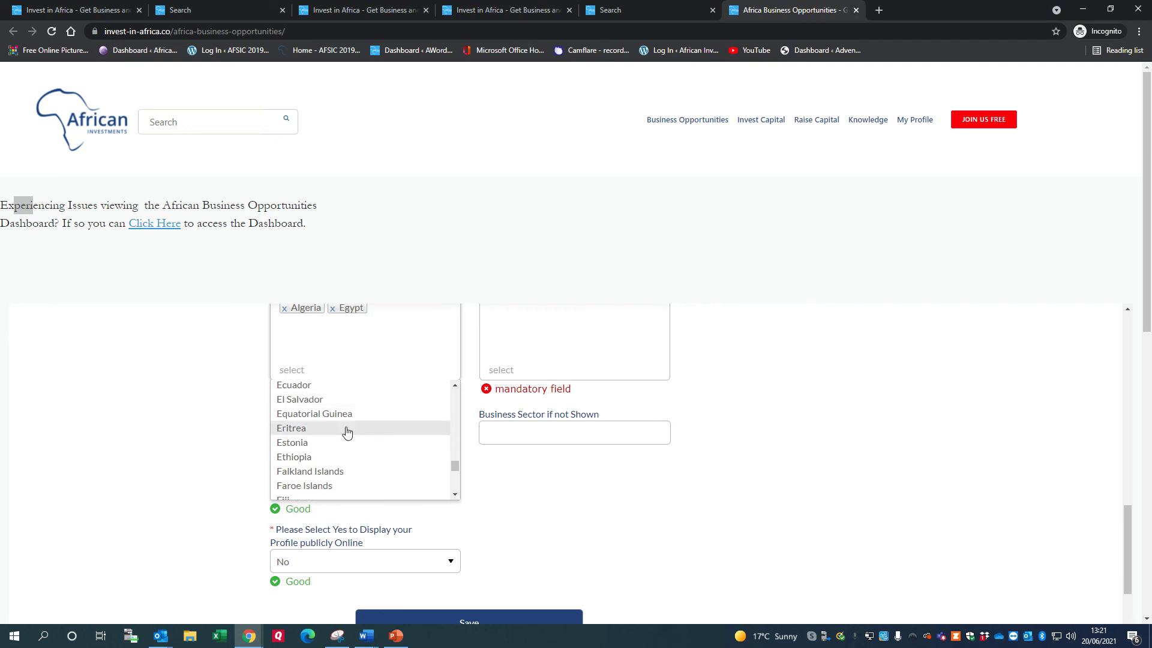
pyautogui.scroll(-8, 348, 433)
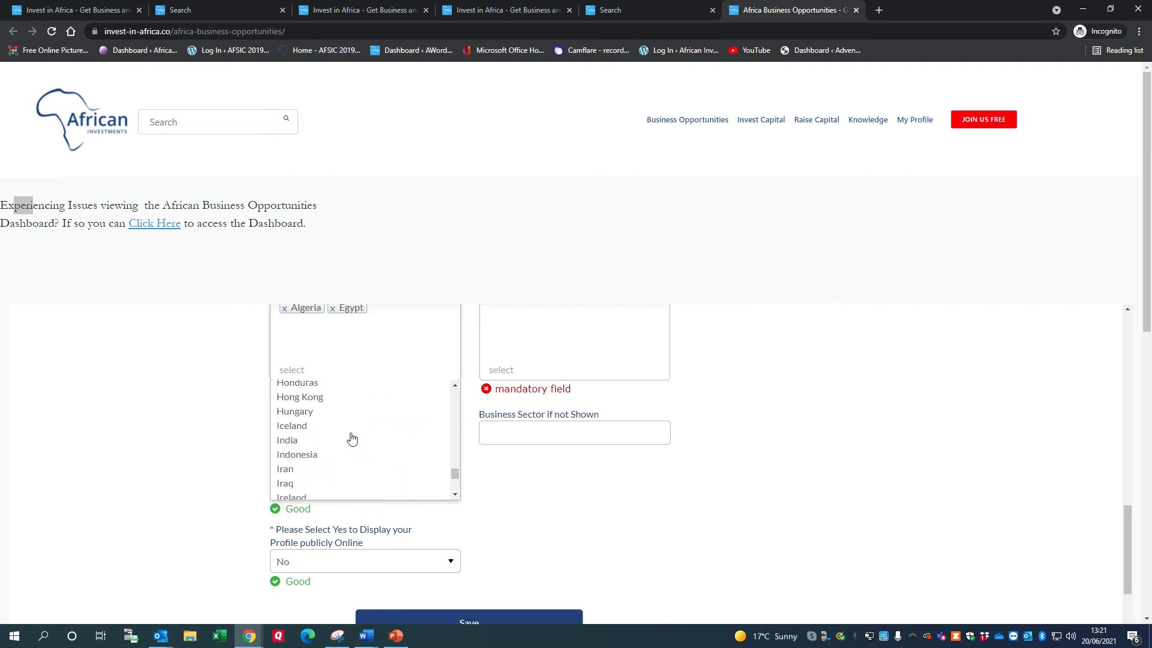
pyautogui.scroll(-6, 351, 439)
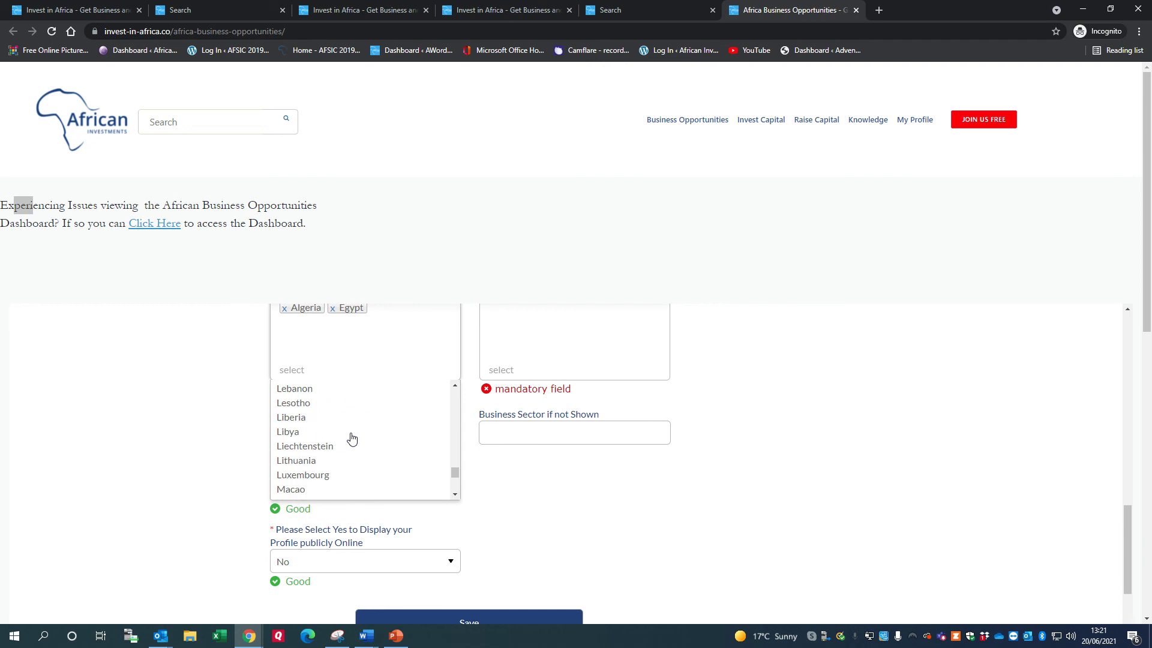
pyautogui.scroll(-5, 352, 439)
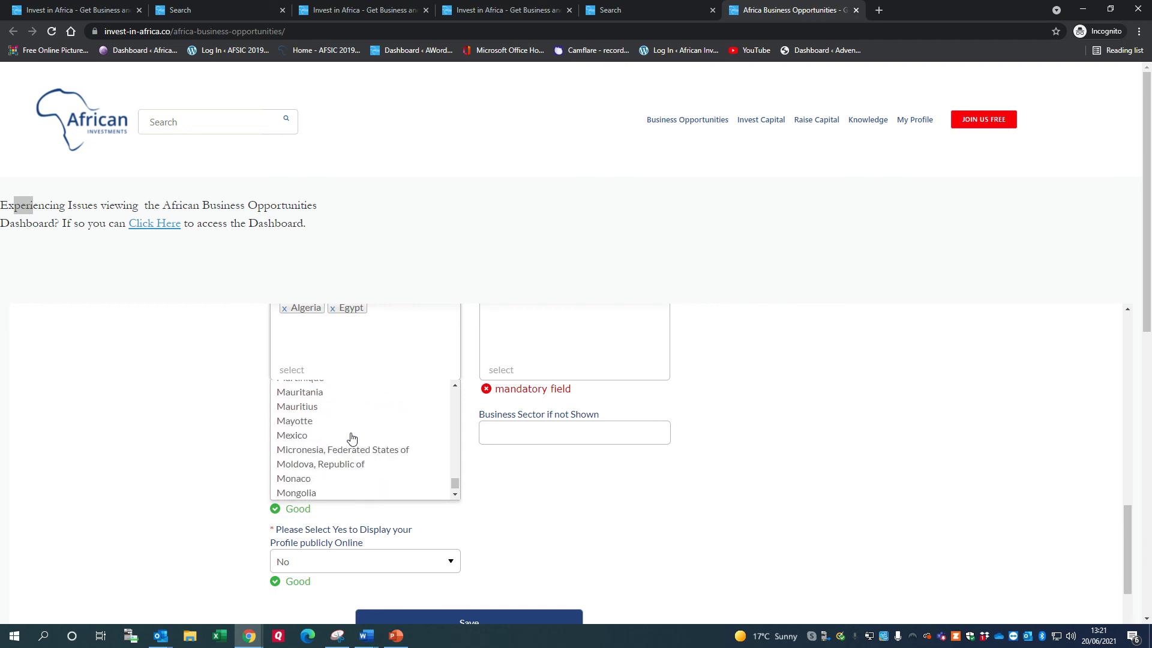
pyautogui.scroll(-3, 352, 438)
pyautogui.click(323, 464)
# Add Nigeria and South Africa to the countries of interest and close the list.
pyautogui.scroll(-2, 346, 447)
pyautogui.scroll(-3, 345, 447)
pyautogui.click(340, 430)
pyautogui.scroll(-3, 342, 429)
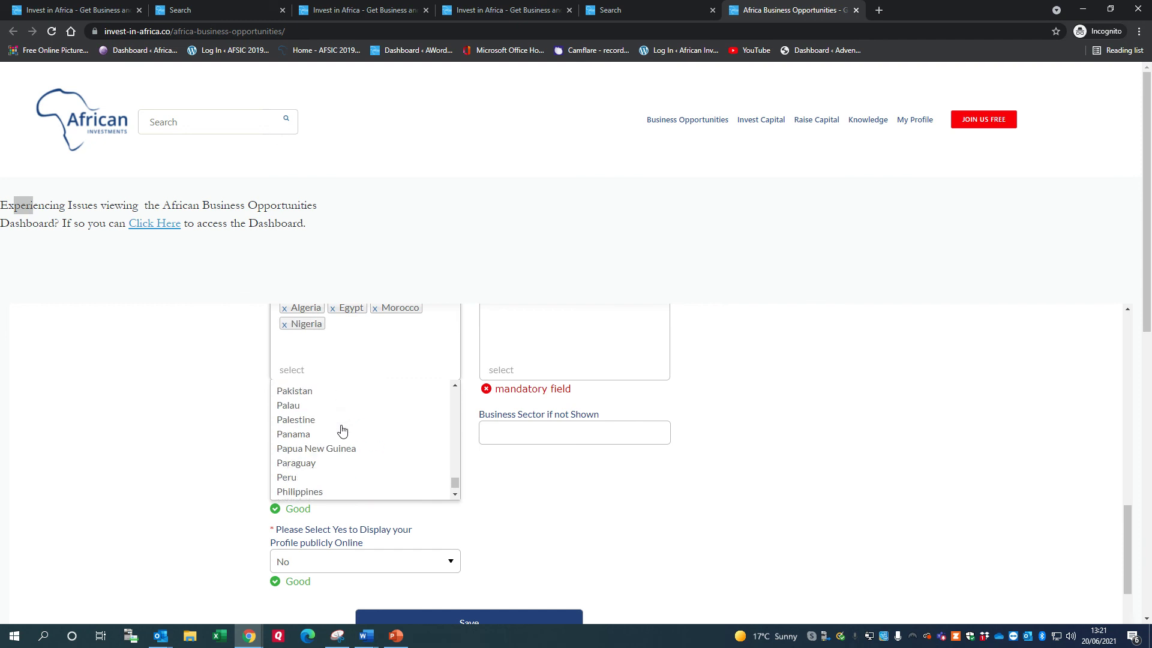
pyautogui.scroll(-6, 342, 430)
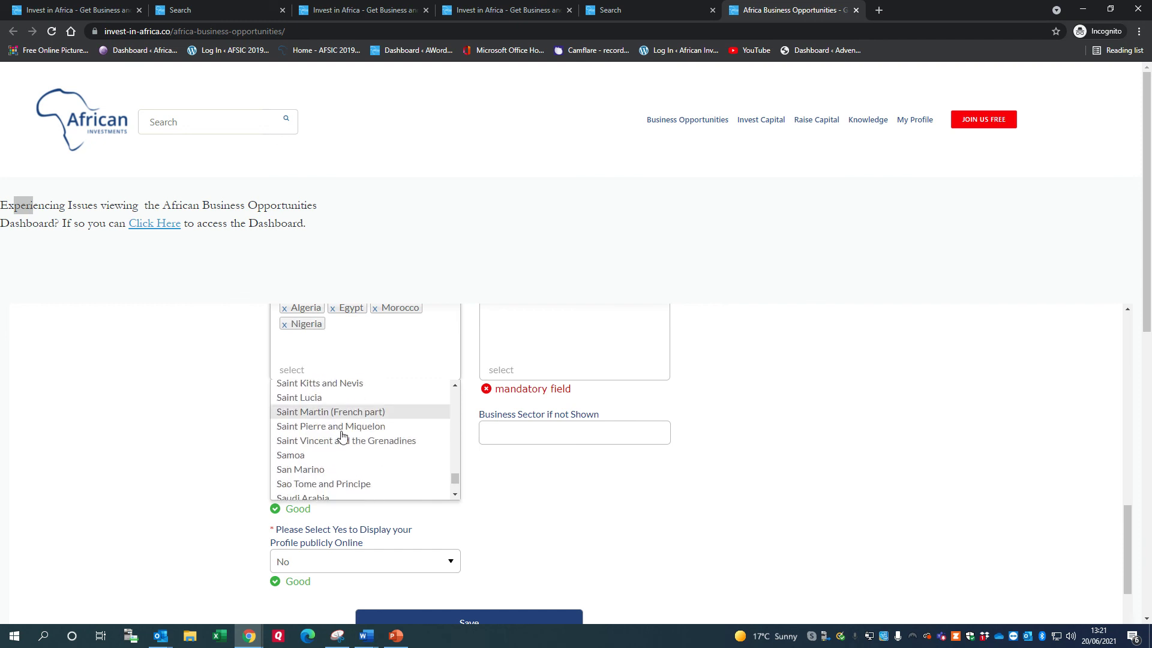
pyautogui.scroll(-4, 342, 436)
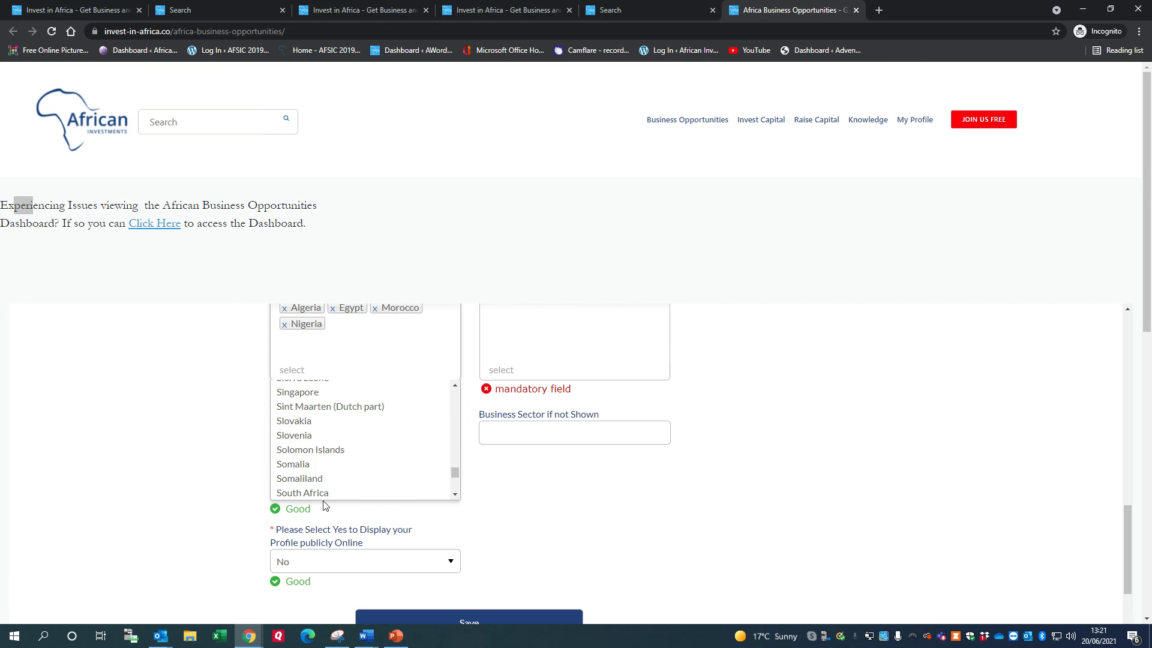
pyautogui.click(333, 491)
pyautogui.scroll(4, 393, 422)
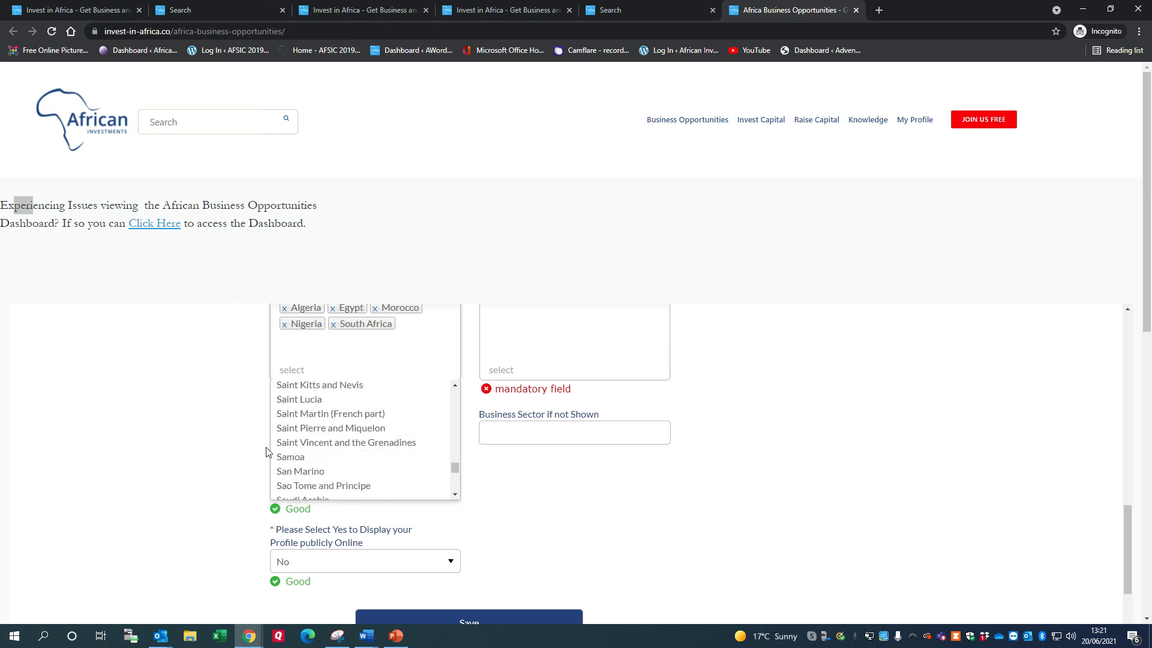
pyautogui.click(238, 435)
pyautogui.scroll(4, 310, 491)
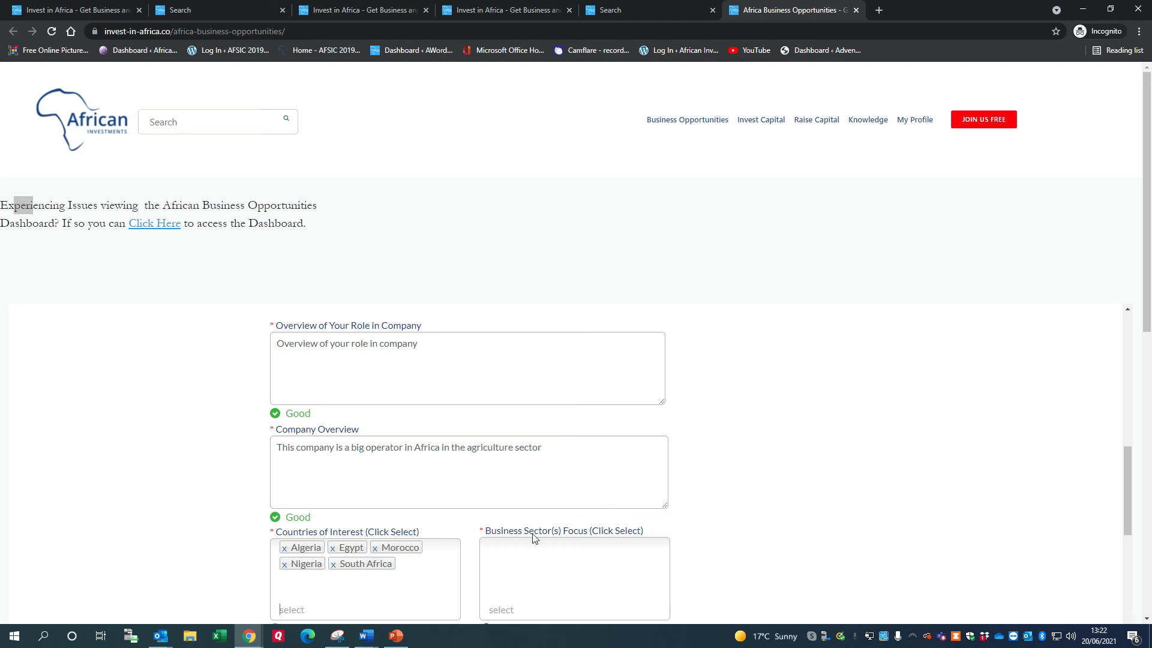
# Select Agriculture, Agro Processing and Food and Drink as business sector focus.
pyautogui.scroll(-2, 612, 539)
pyautogui.click(507, 488)
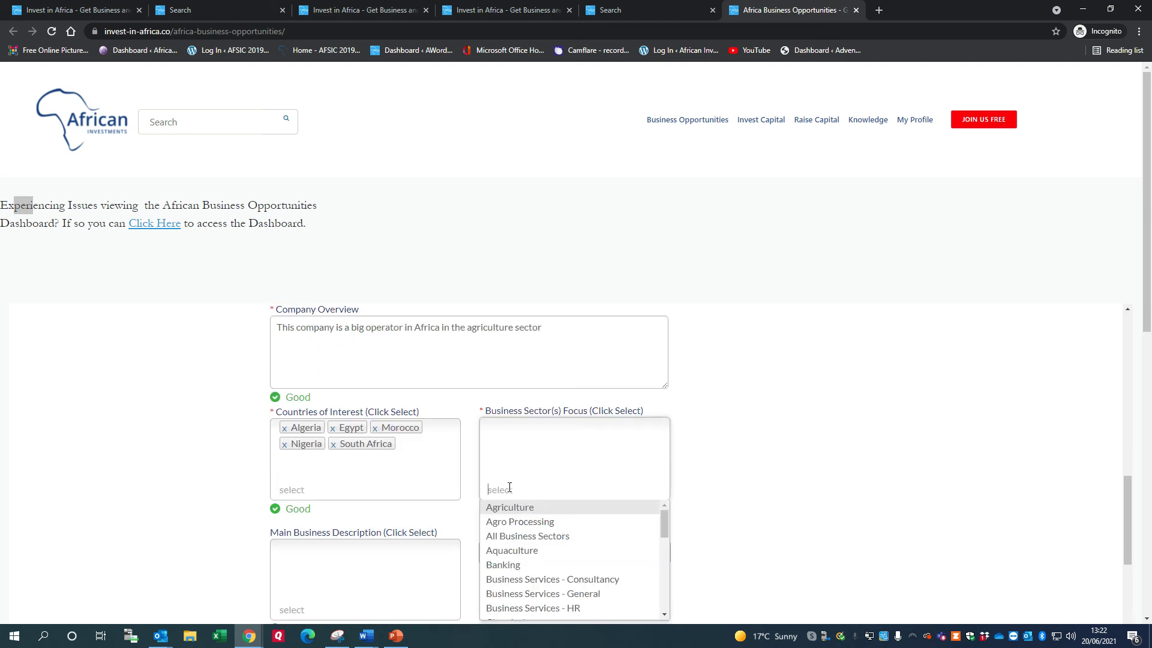
pyautogui.click(513, 516)
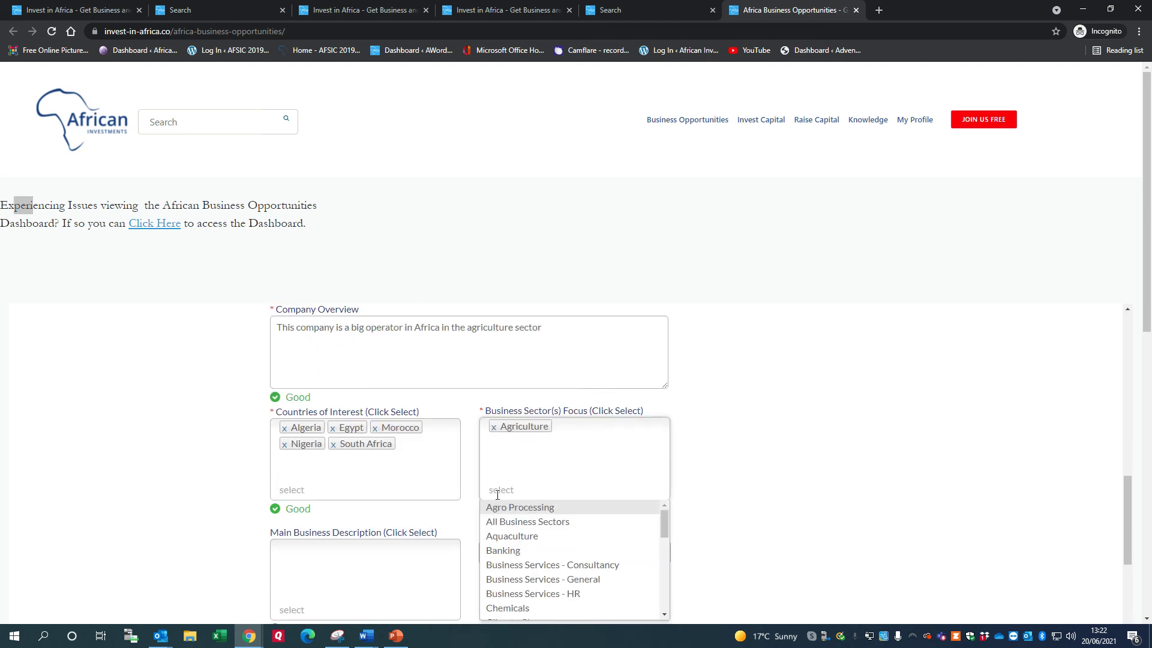
pyautogui.click(515, 507)
pyautogui.scroll(-3, 531, 540)
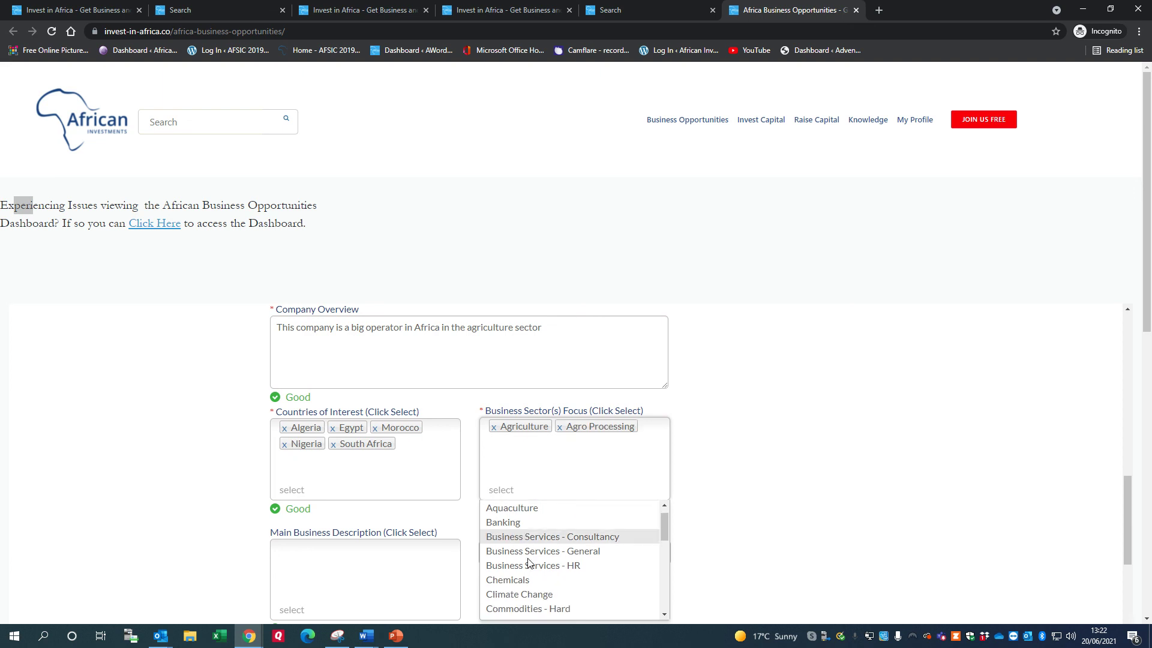
pyautogui.scroll(-5, 534, 541)
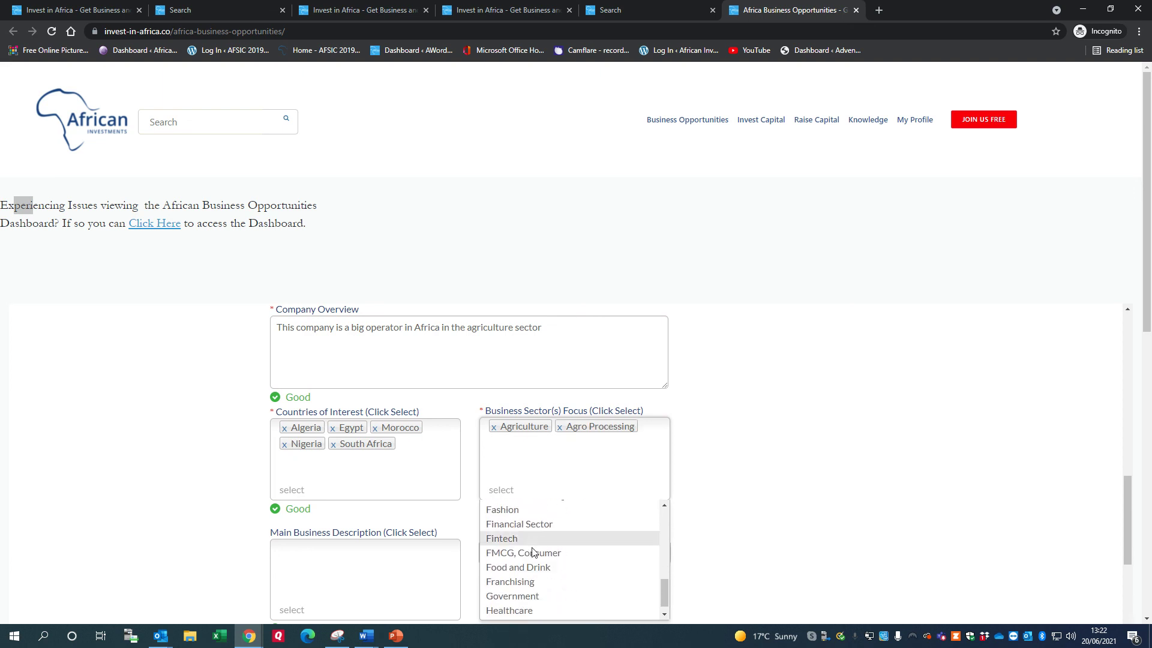
pyautogui.click(533, 565)
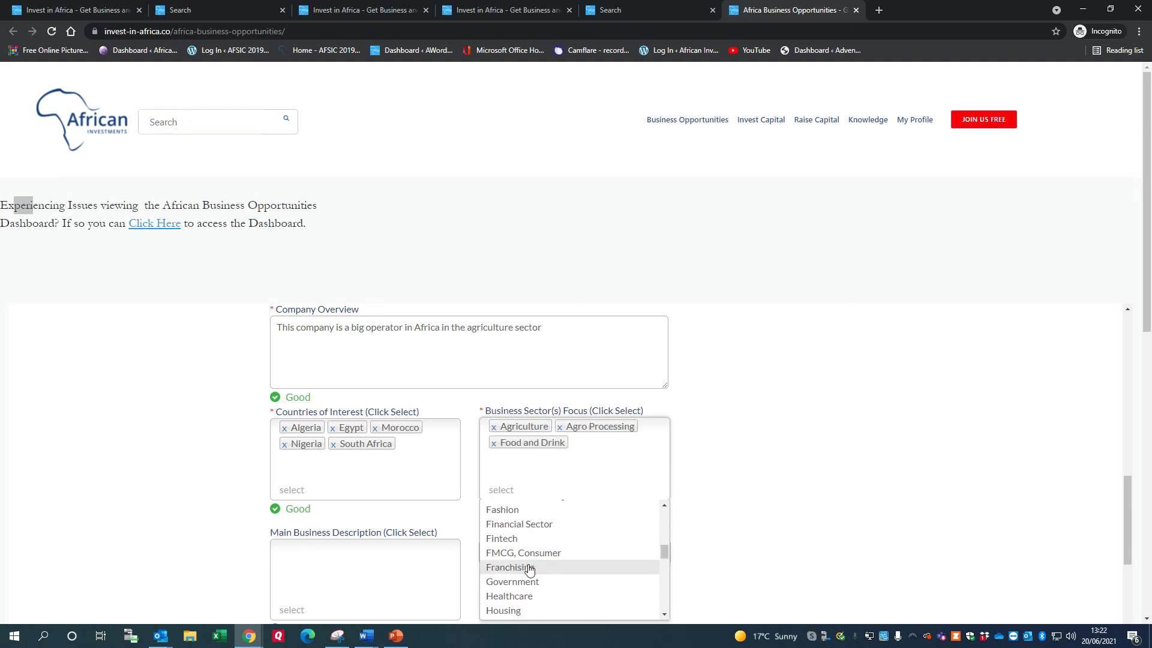
pyautogui.click(188, 509)
# Set the Main Business Description to Other.
pyautogui.scroll(-3, 191, 512)
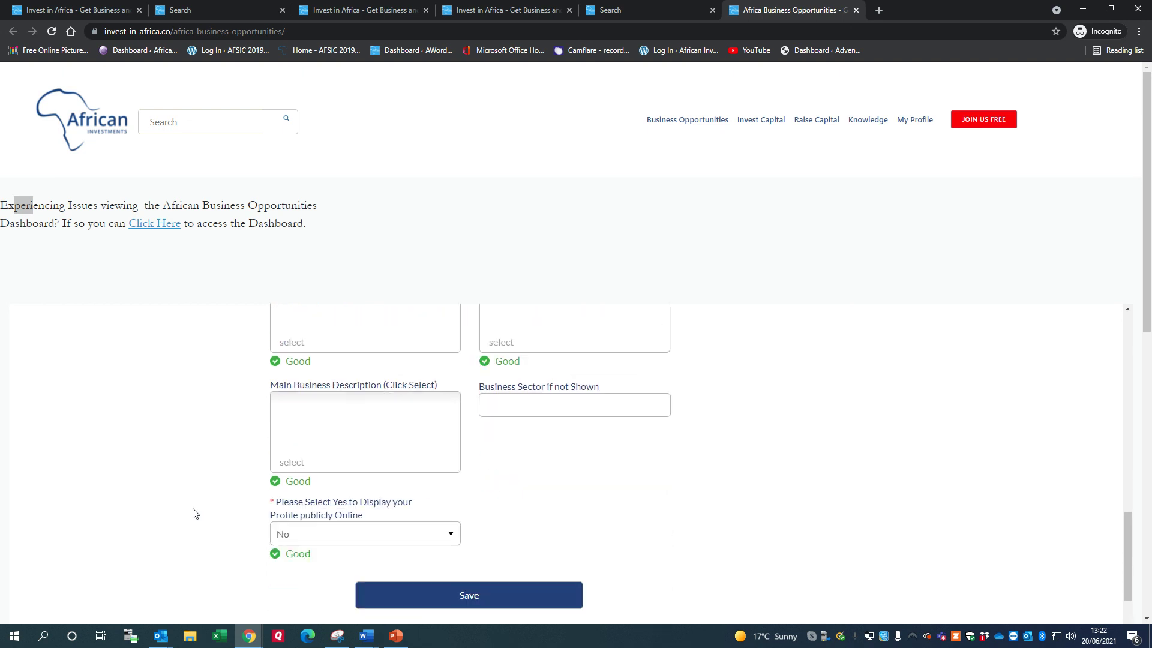
pyautogui.click(285, 431)
pyautogui.scroll(-4, 349, 487)
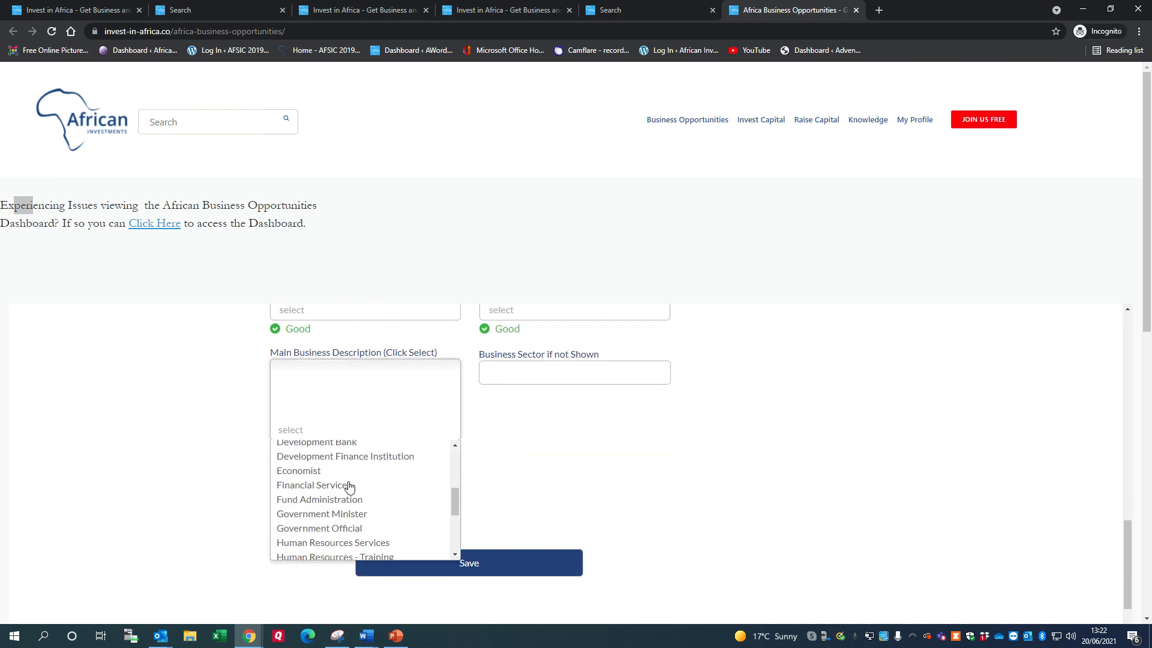
pyautogui.scroll(-4, 350, 487)
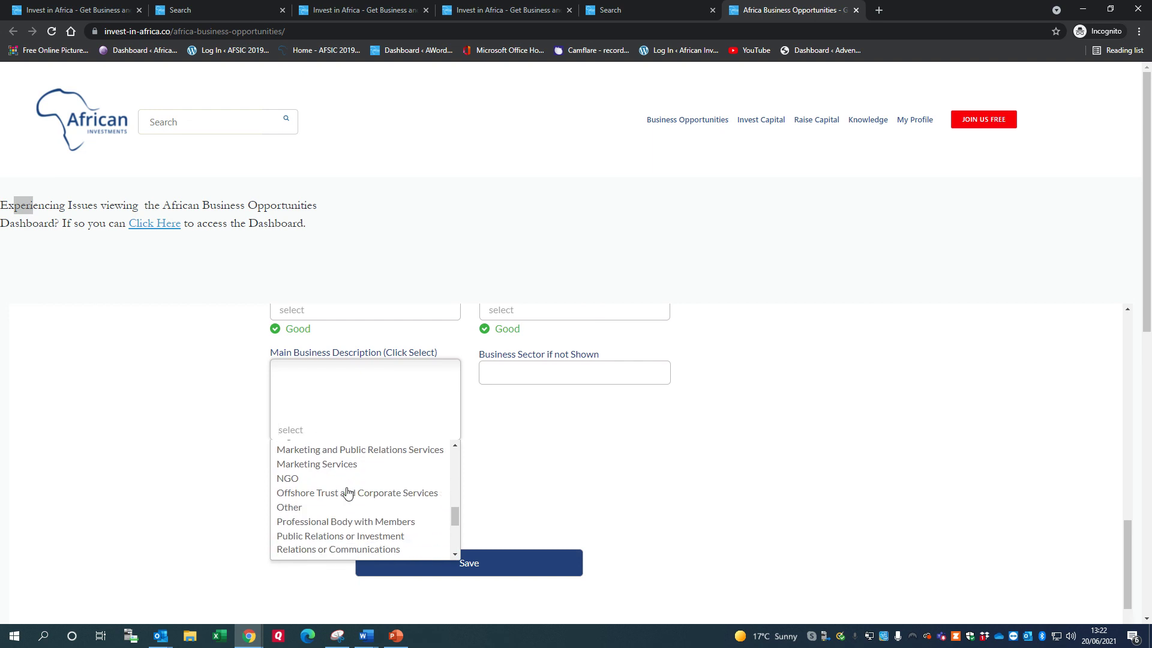
pyautogui.click(339, 508)
pyautogui.click(550, 433)
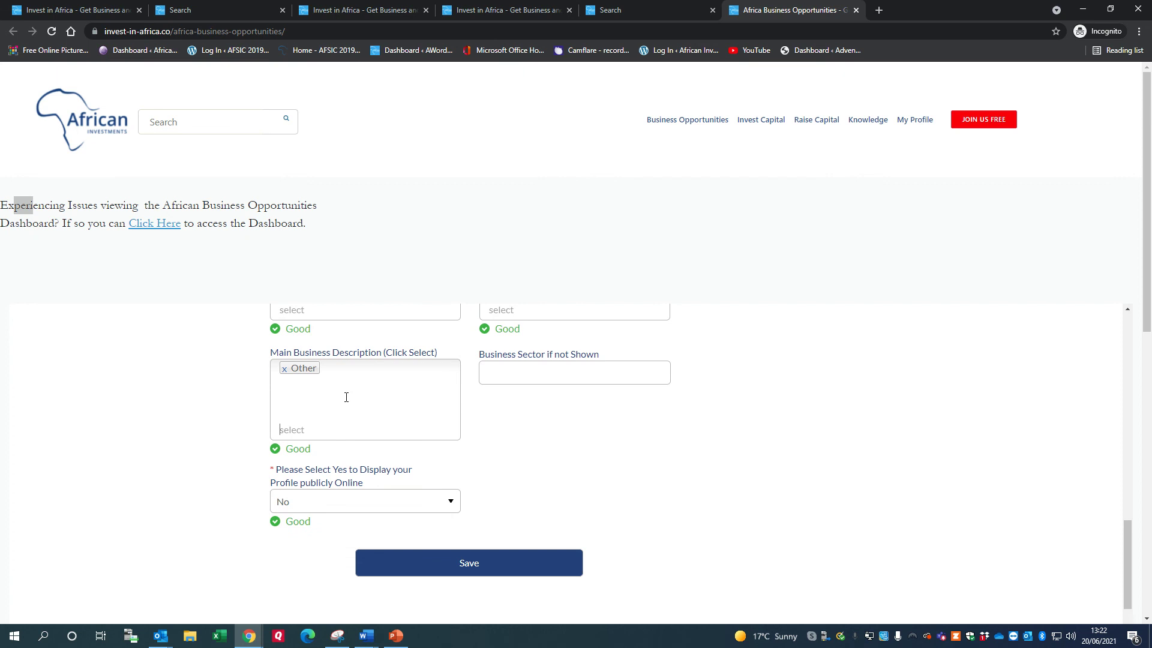
pyautogui.scroll(2, 551, 393)
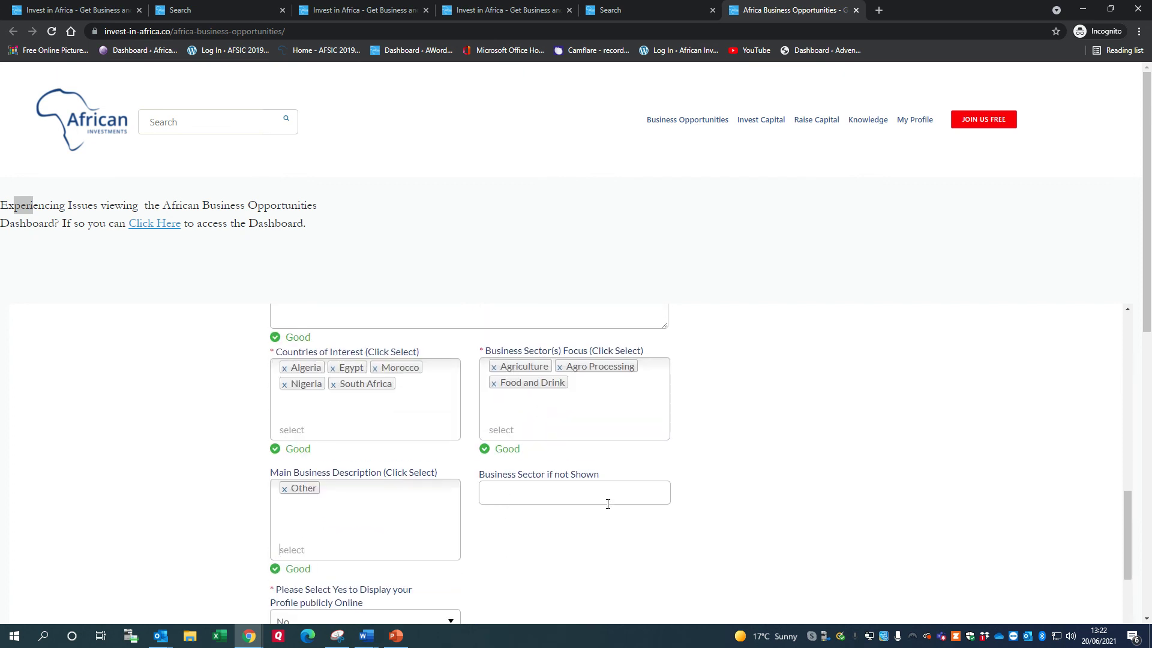
pyautogui.scroll(-2, 516, 495)
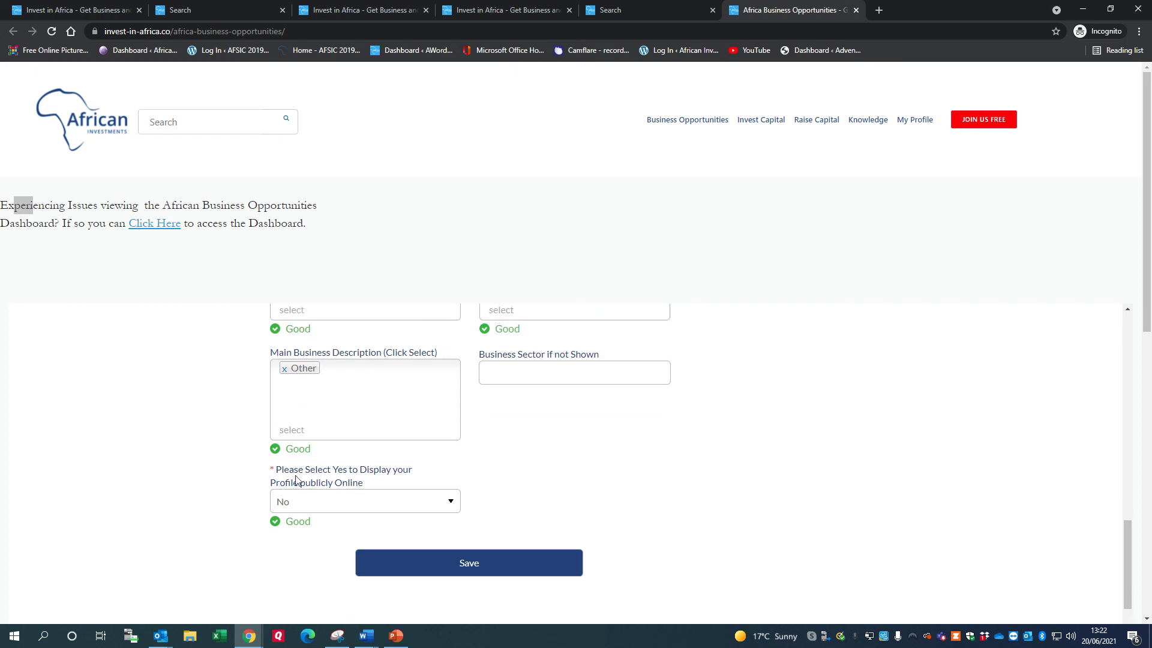
# Set 'Display your Profile publicly Online' to Yes, save the profile, and reload the page.
pyautogui.click(337, 508)
pyautogui.click(334, 525)
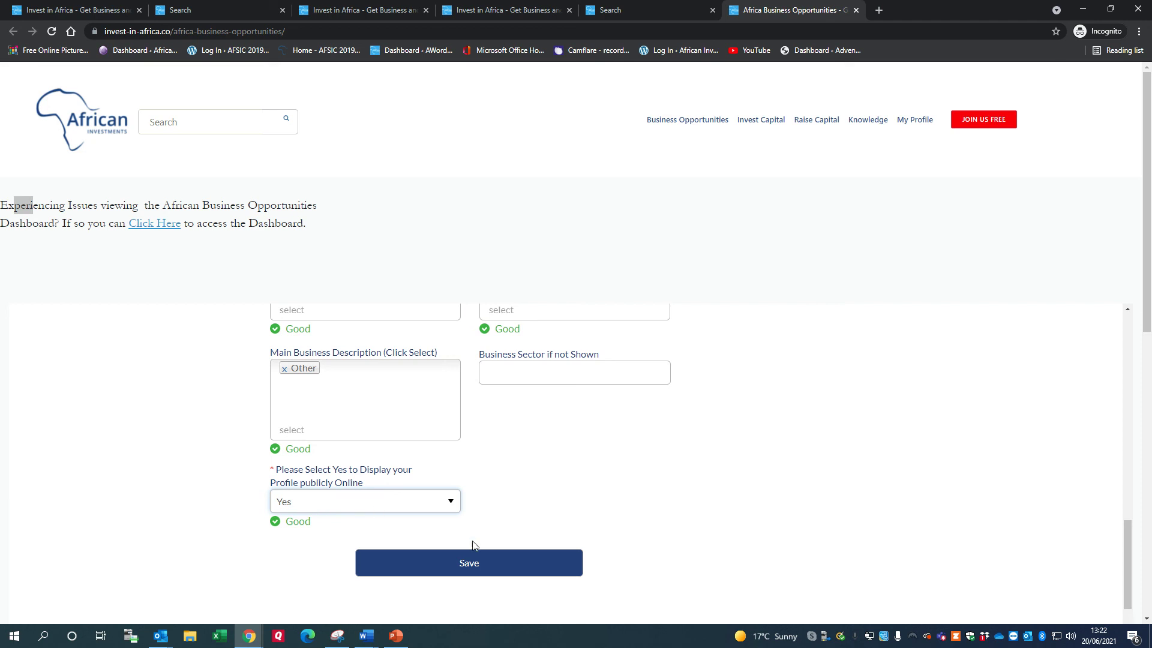
pyautogui.click(471, 567)
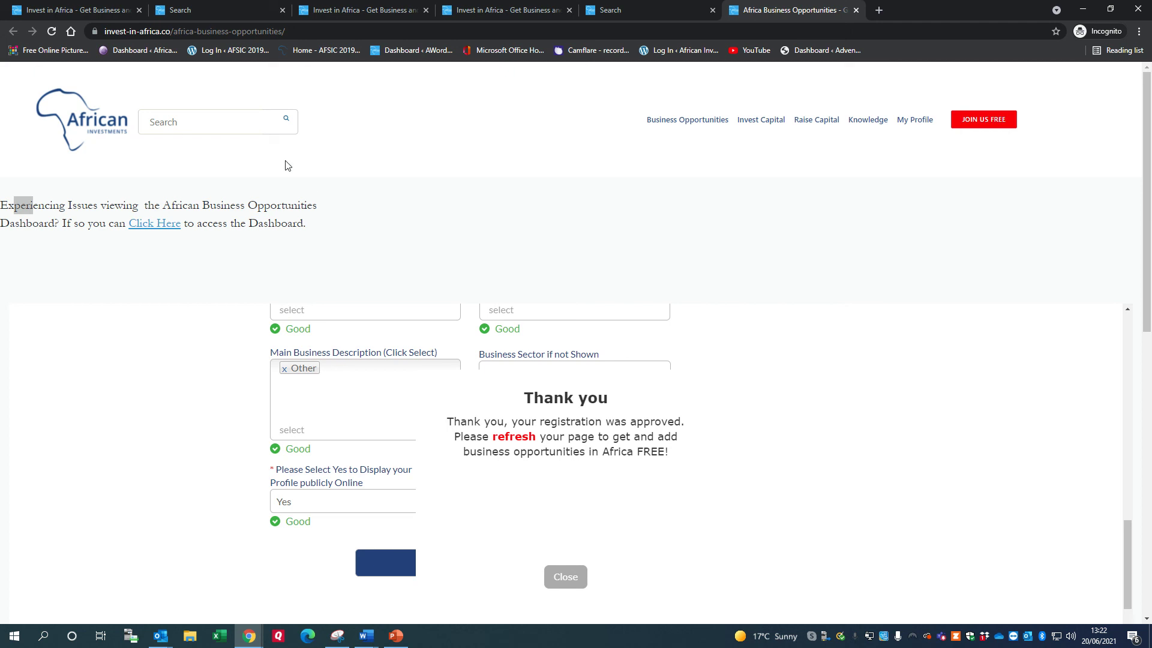
pyautogui.click(53, 31)
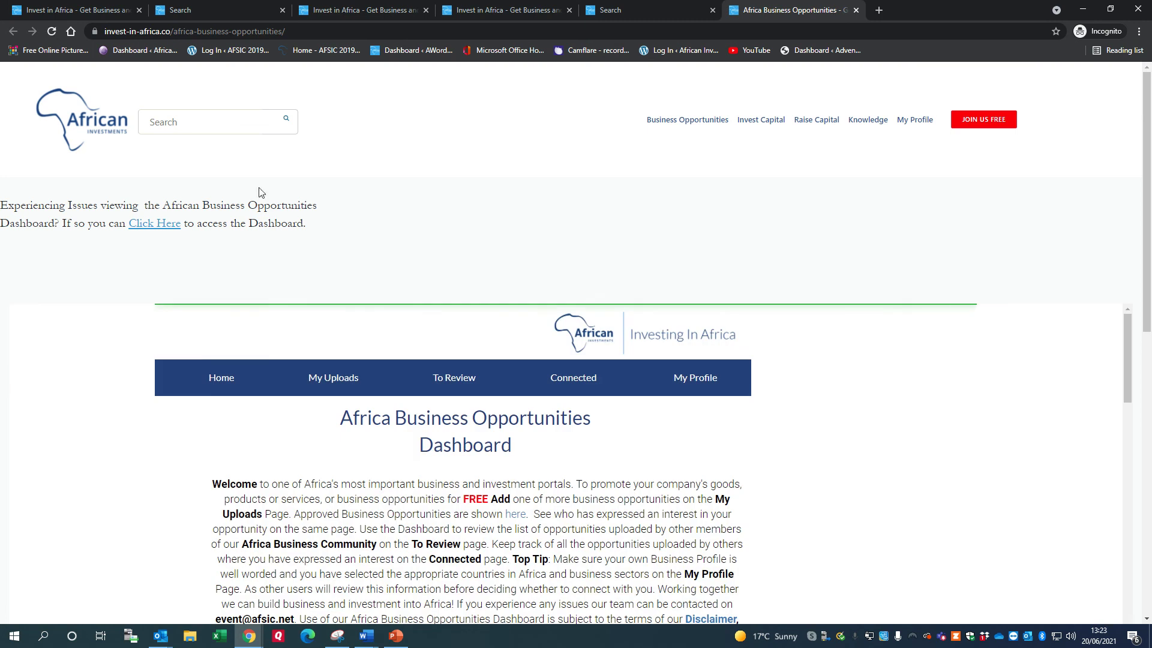
# Scroll through the refreshed Africa Business Opportunities Dashboard welcome page.
pyautogui.scroll(-1, 508, 487)
pyautogui.scroll(1, 508, 487)
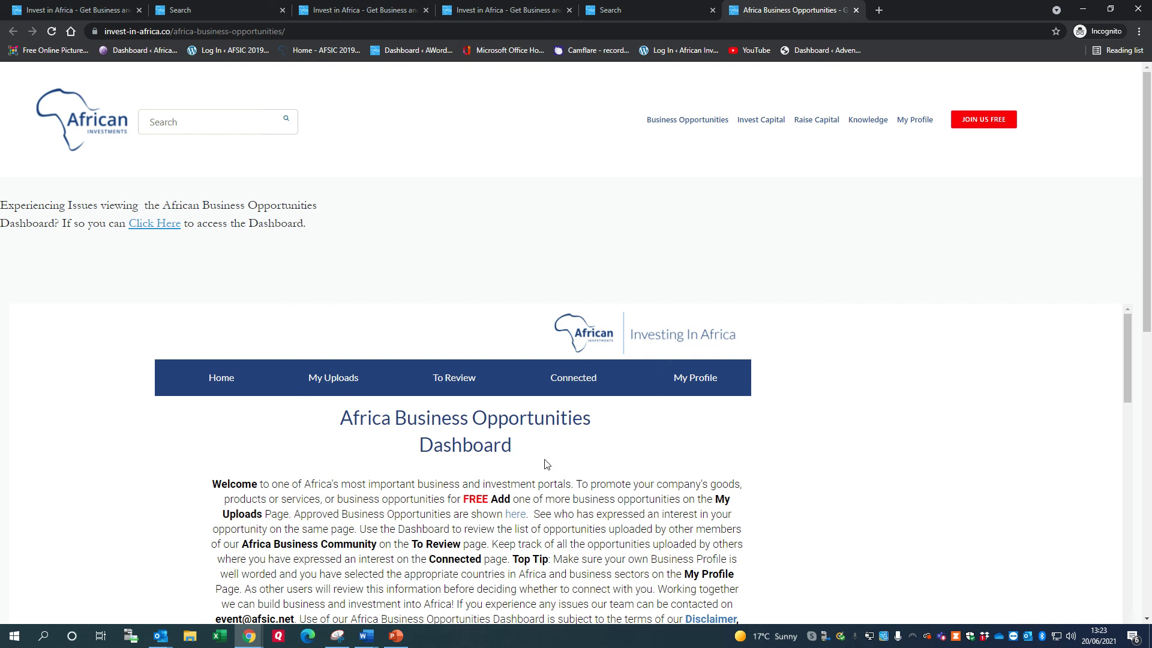
pyautogui.scroll(-3, 546, 463)
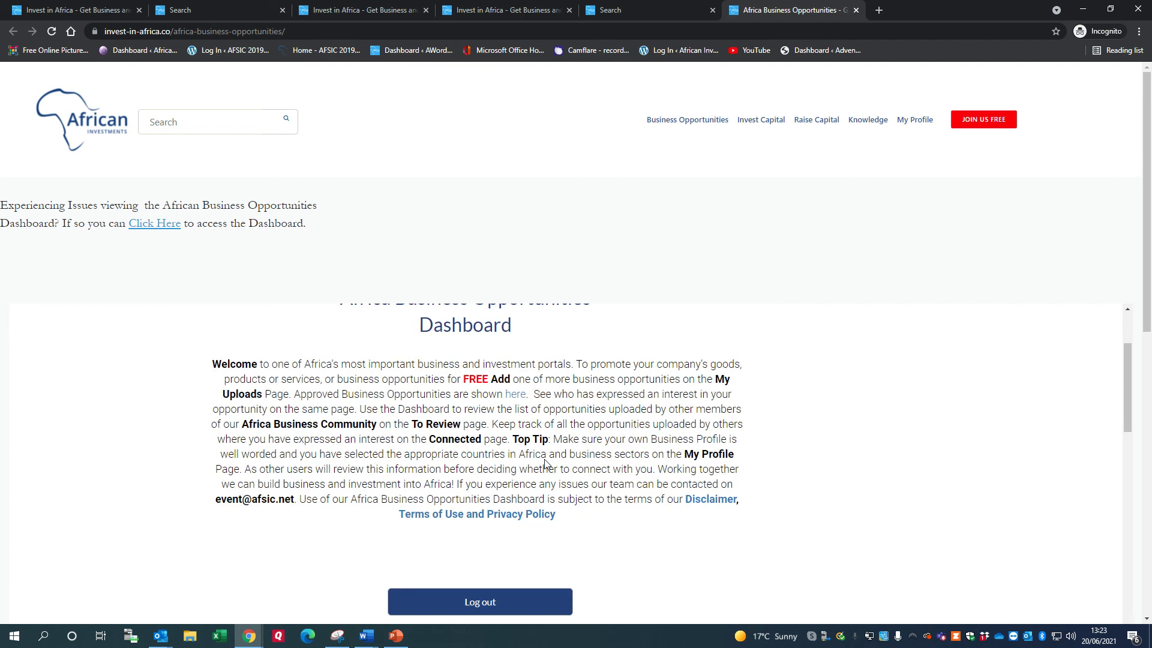
pyautogui.scroll(2, 546, 464)
pyautogui.scroll(1, 546, 463)
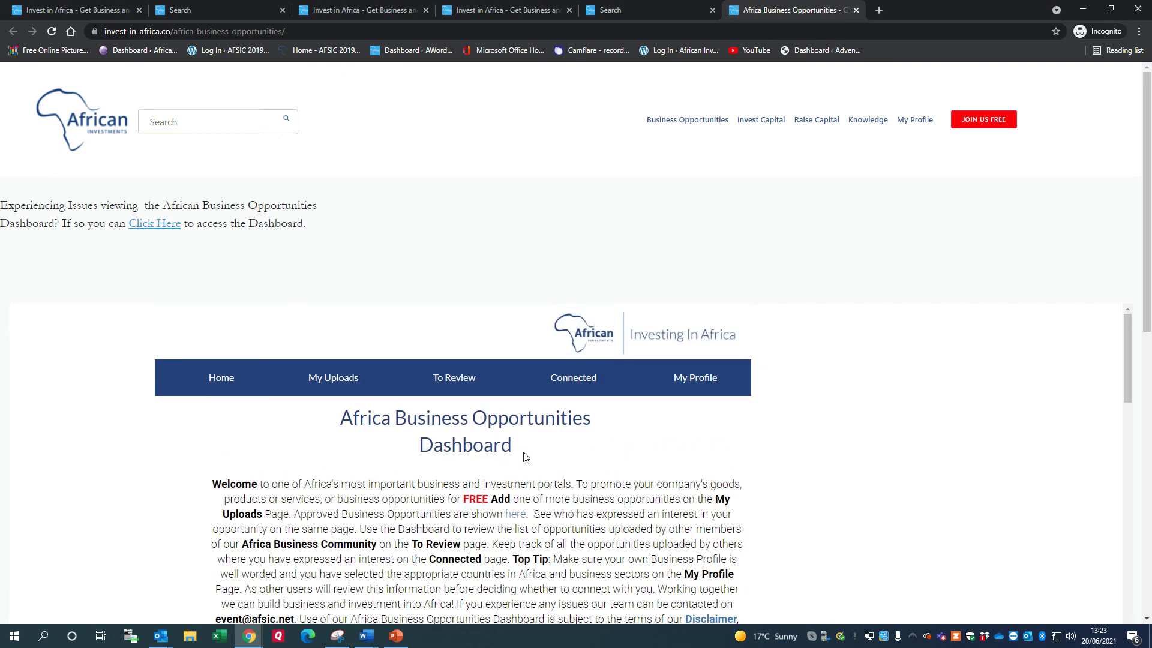
pyautogui.scroll(-1, 525, 457)
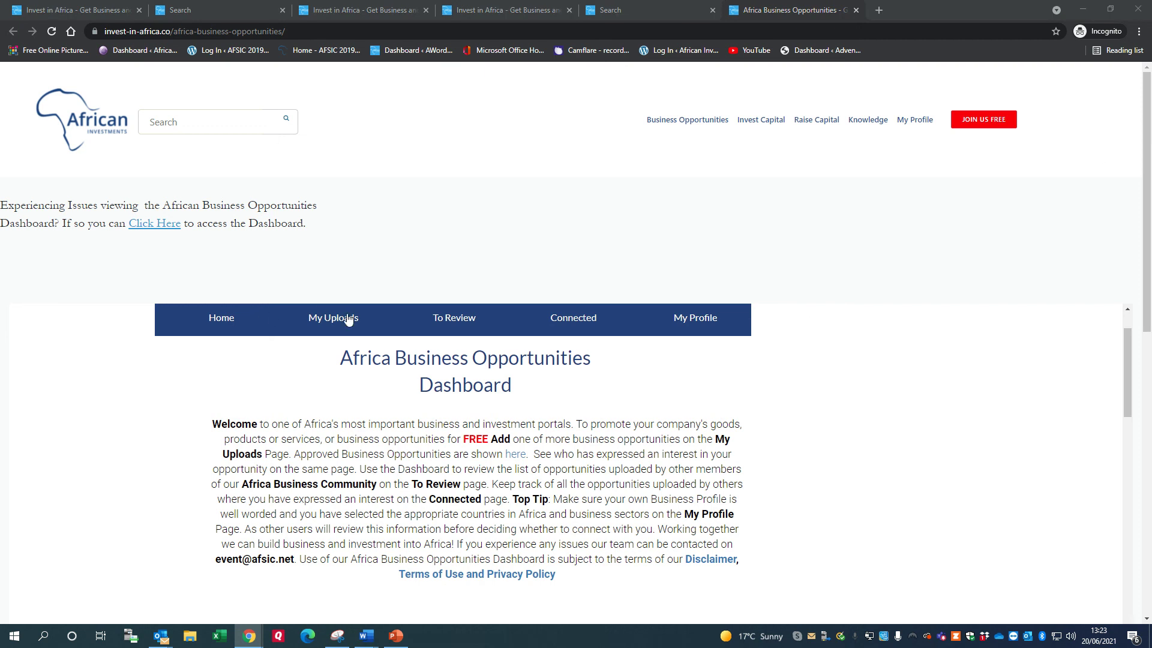
pyautogui.scroll(-1, 528, 473)
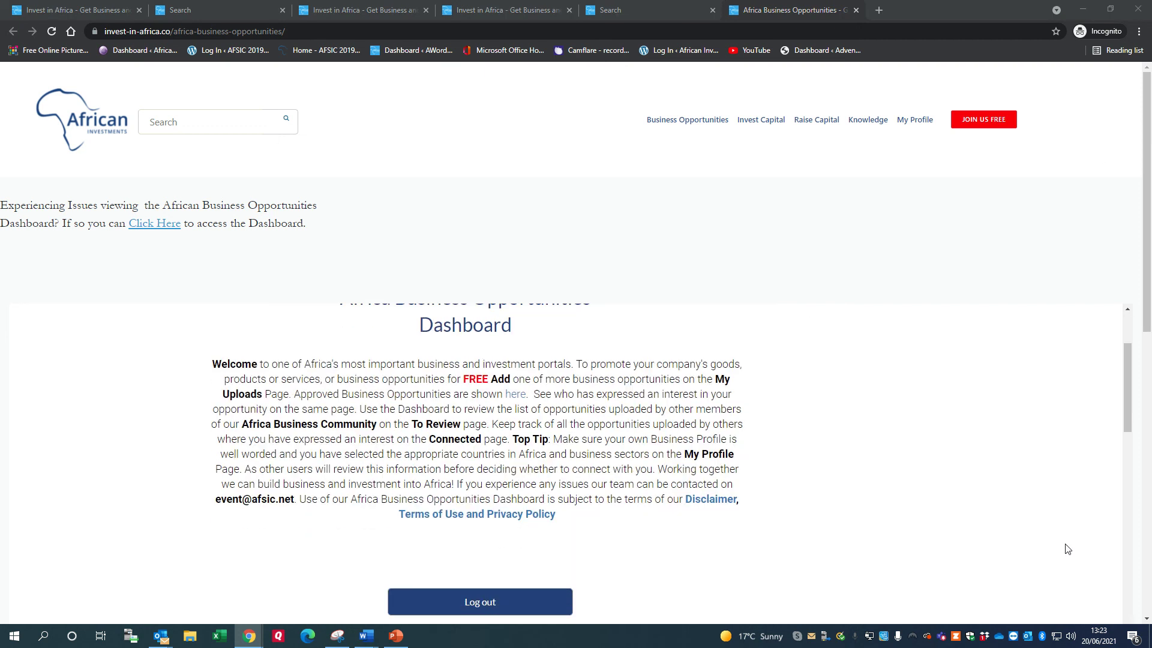